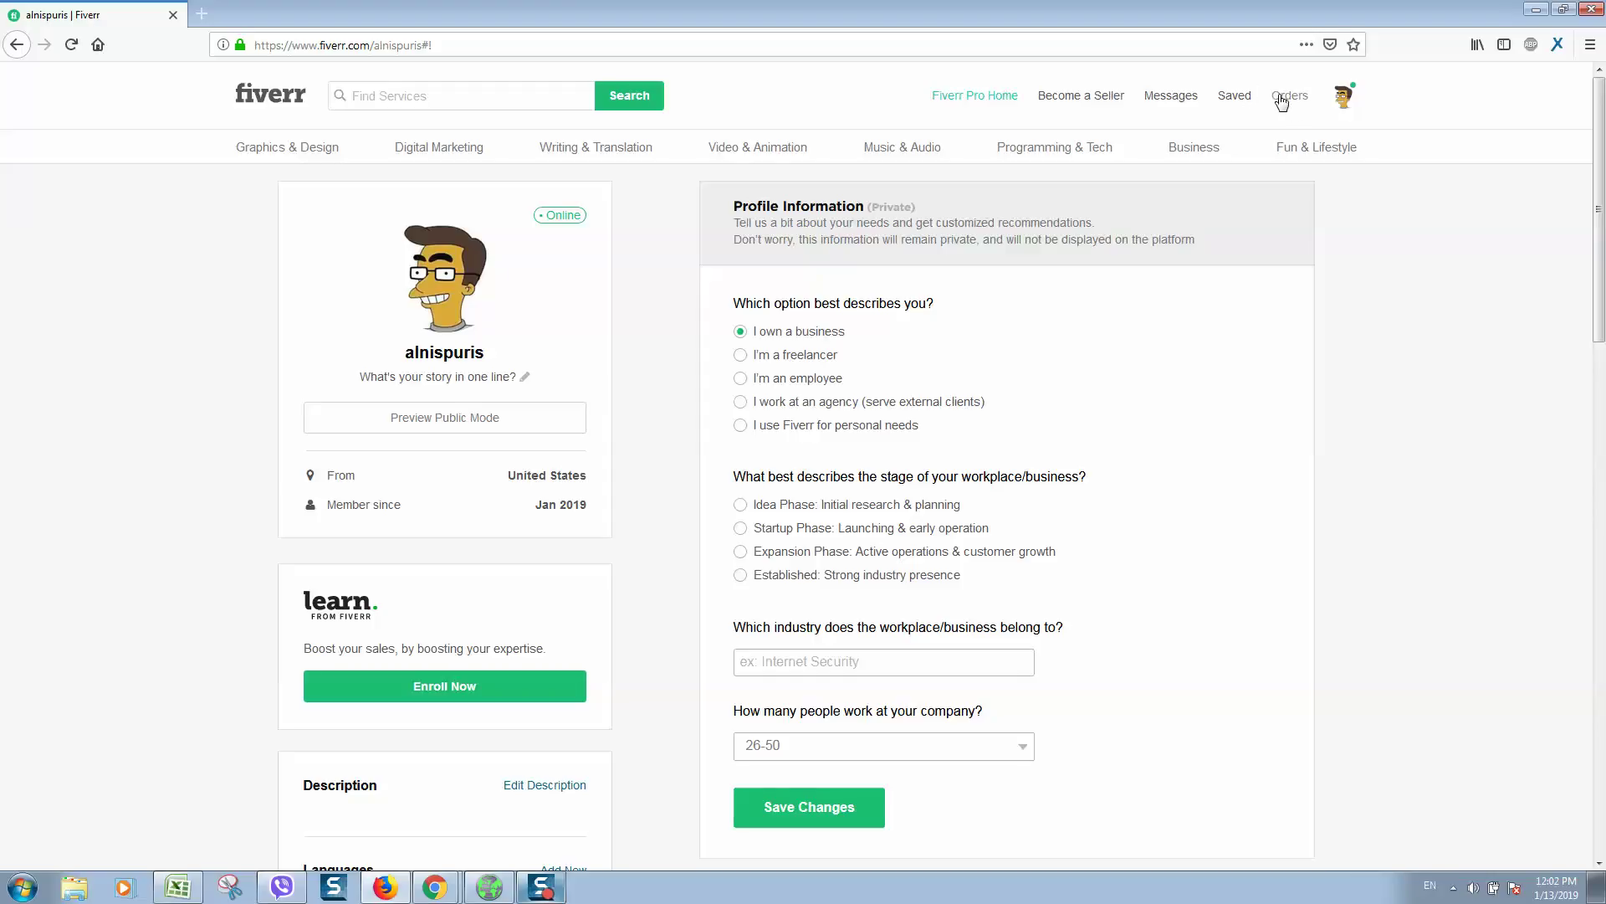
Go to the buyer dashboard from the account menu and view its notifications.
left_click(1351, 114)
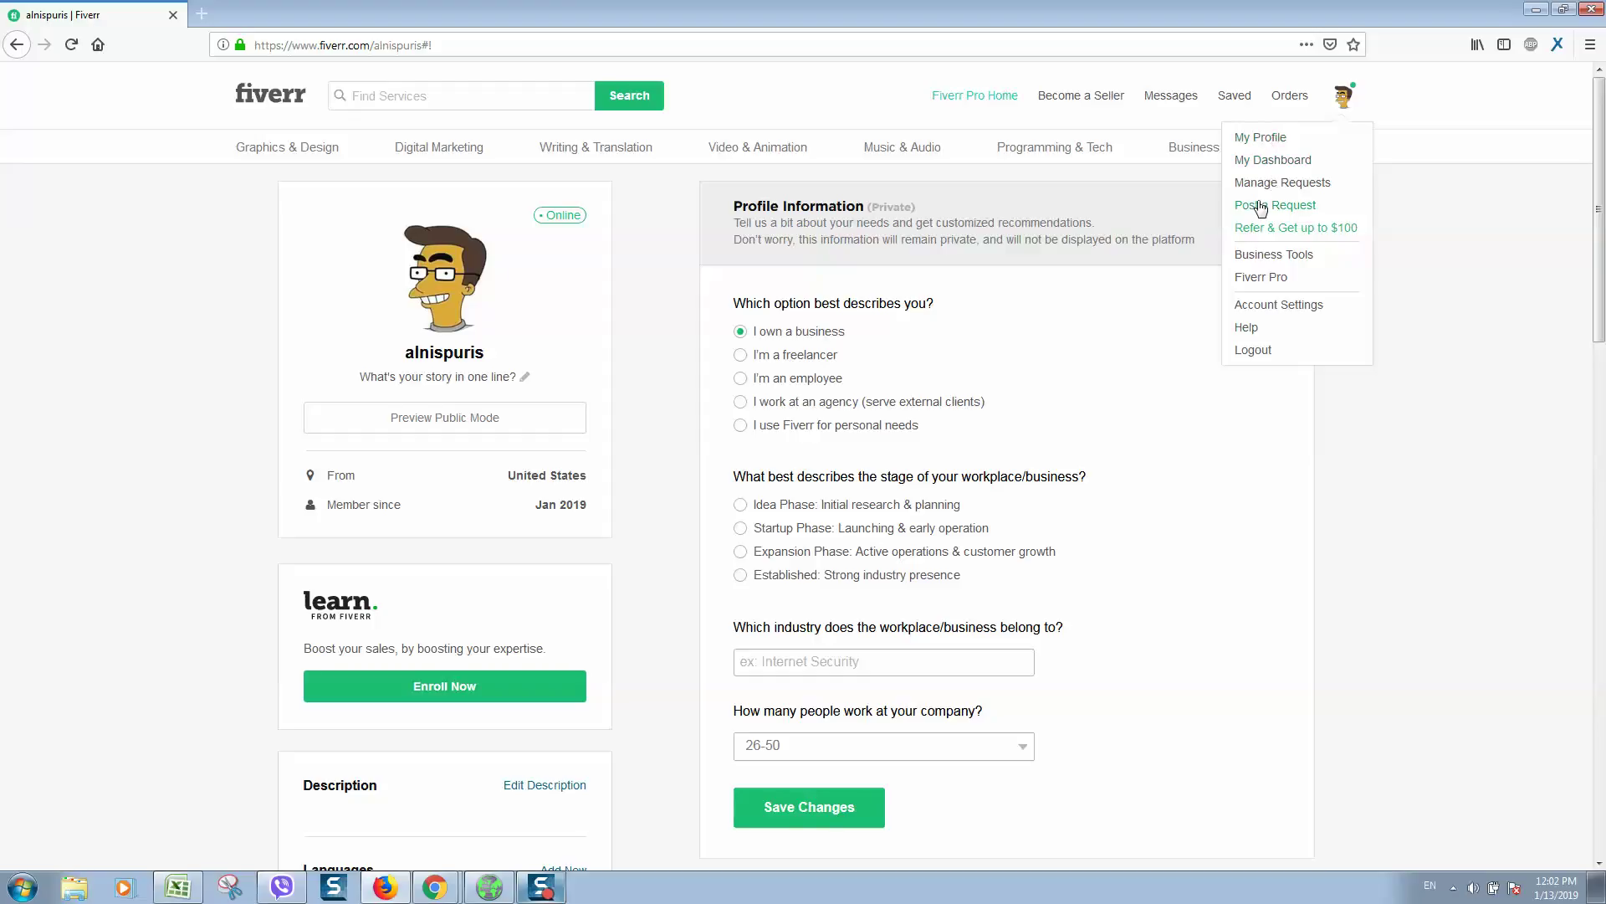
left_click(1270, 160)
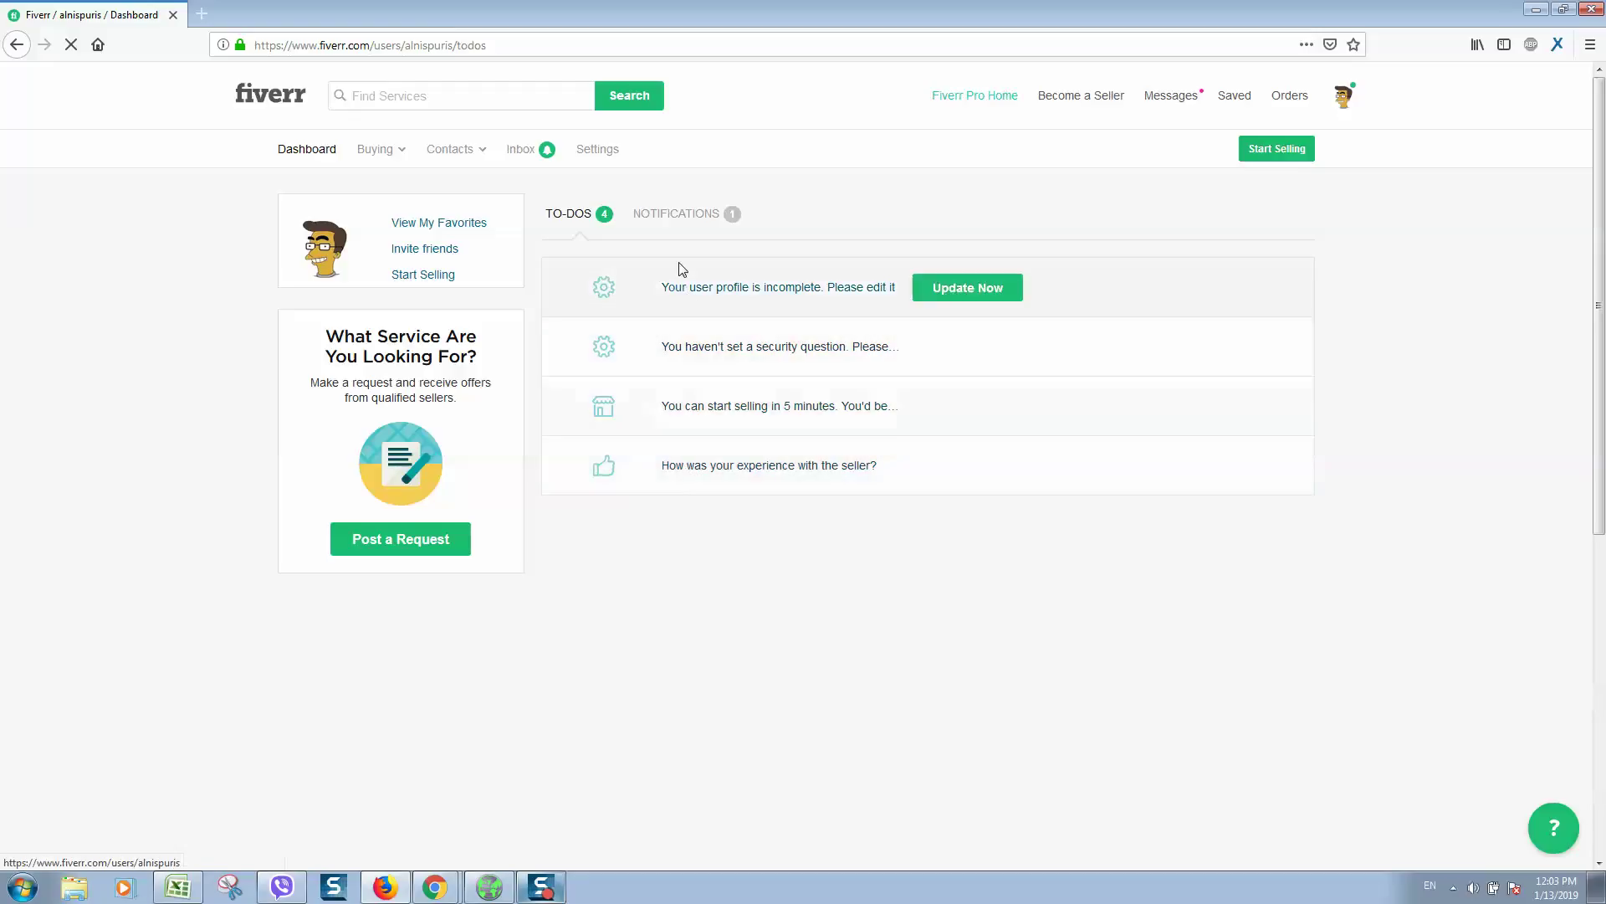
left_click(681, 216)
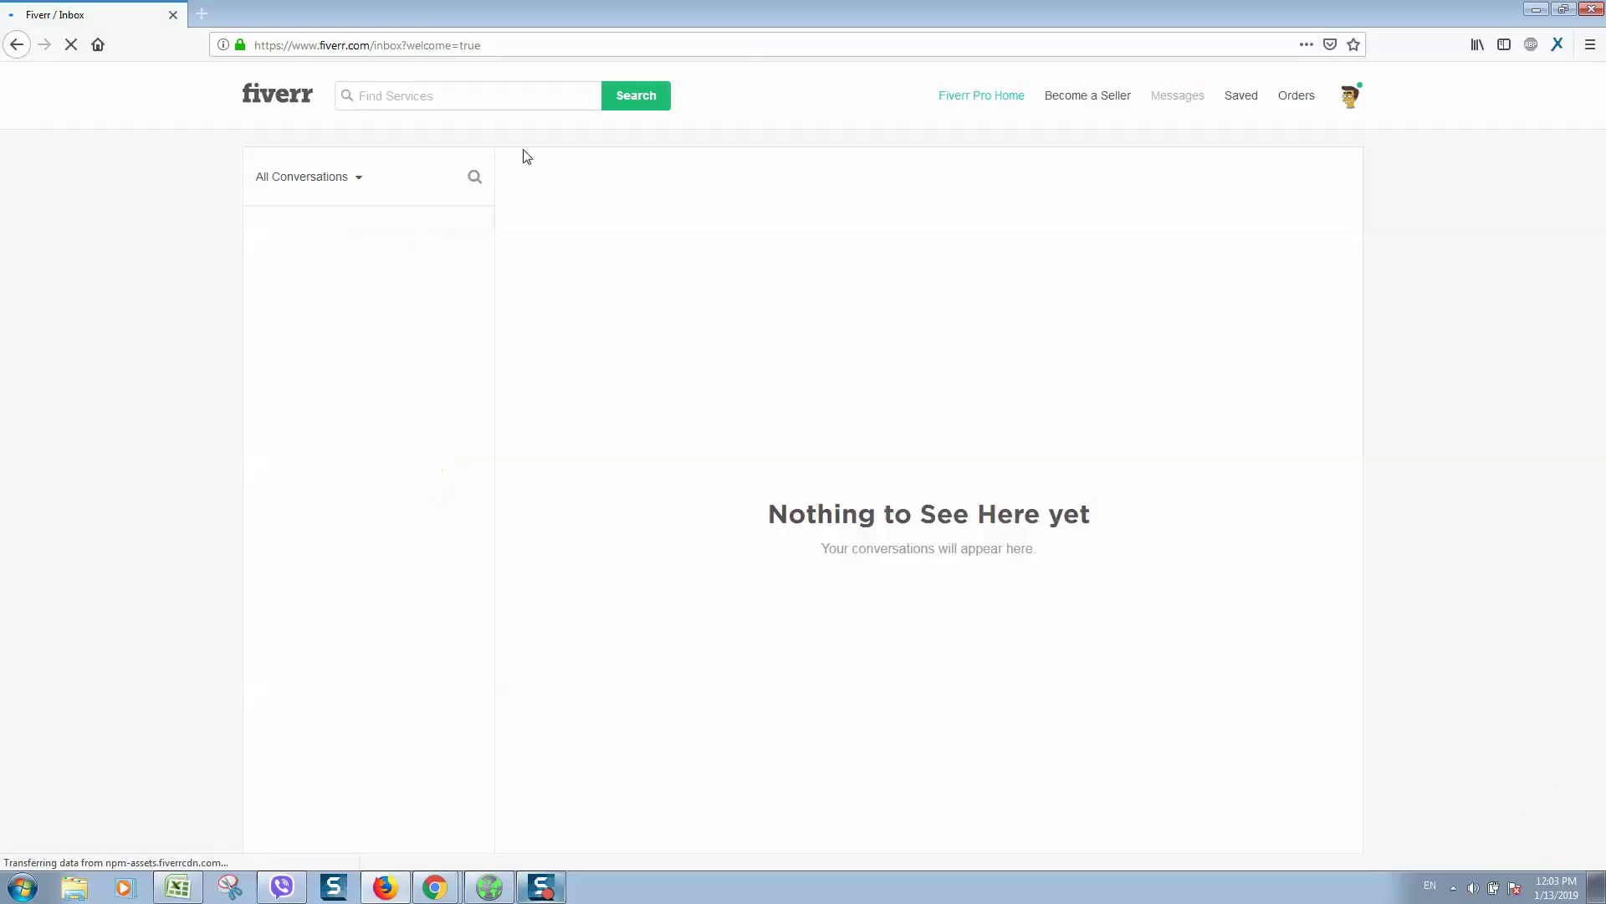
Reach the empty inbox, dismiss its welcome message and bring up the recent orders list.
left_click(1349, 101)
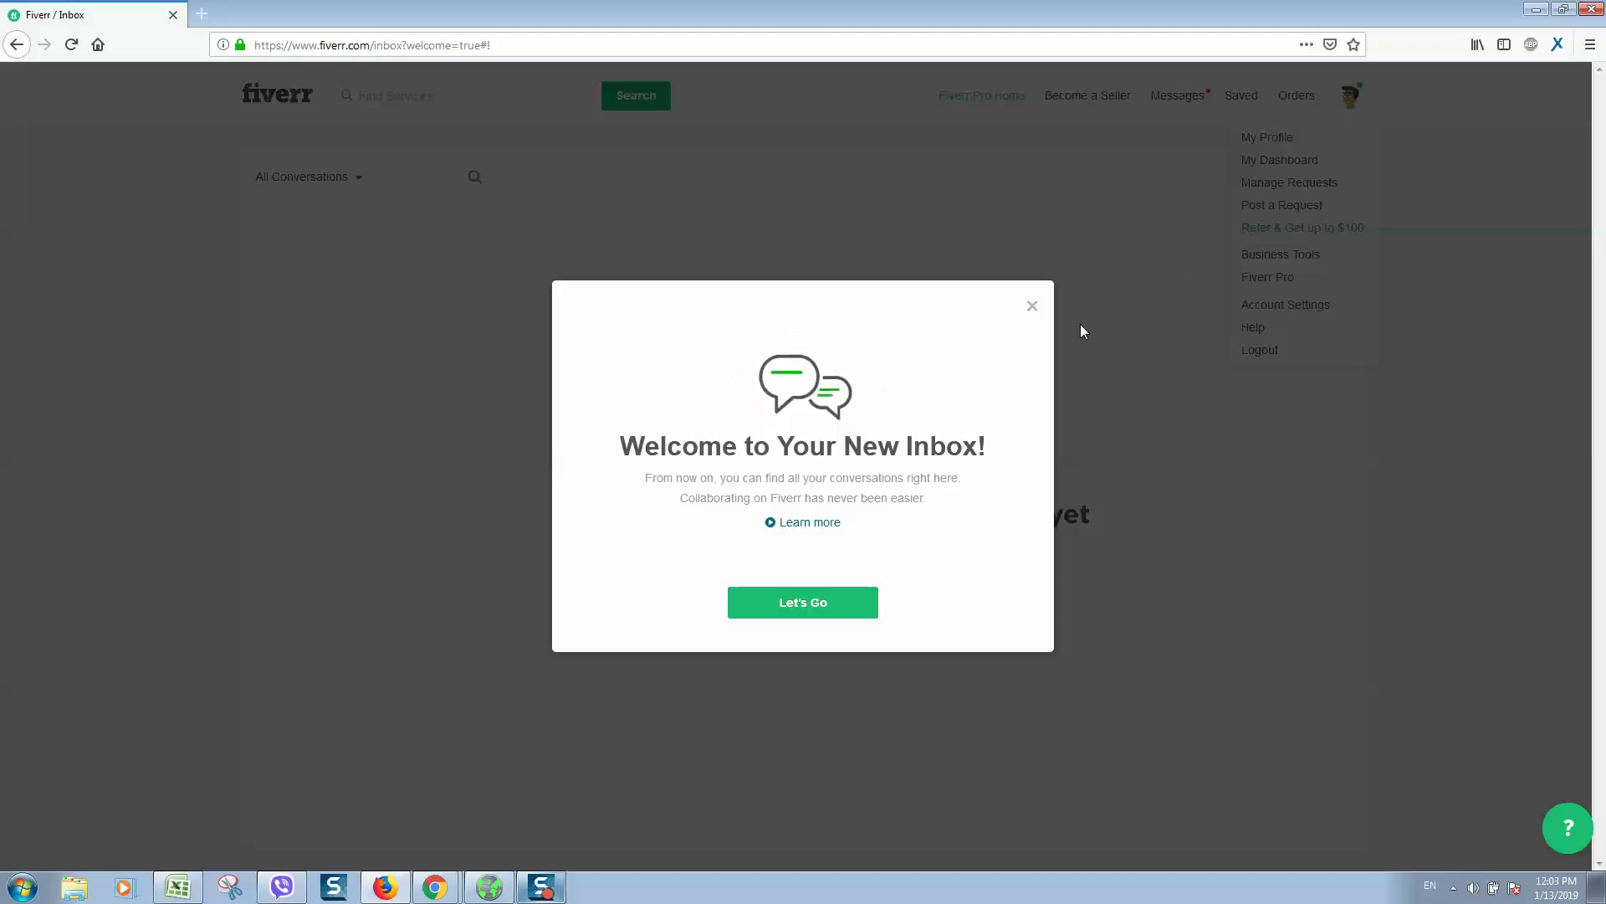
left_click(1033, 306)
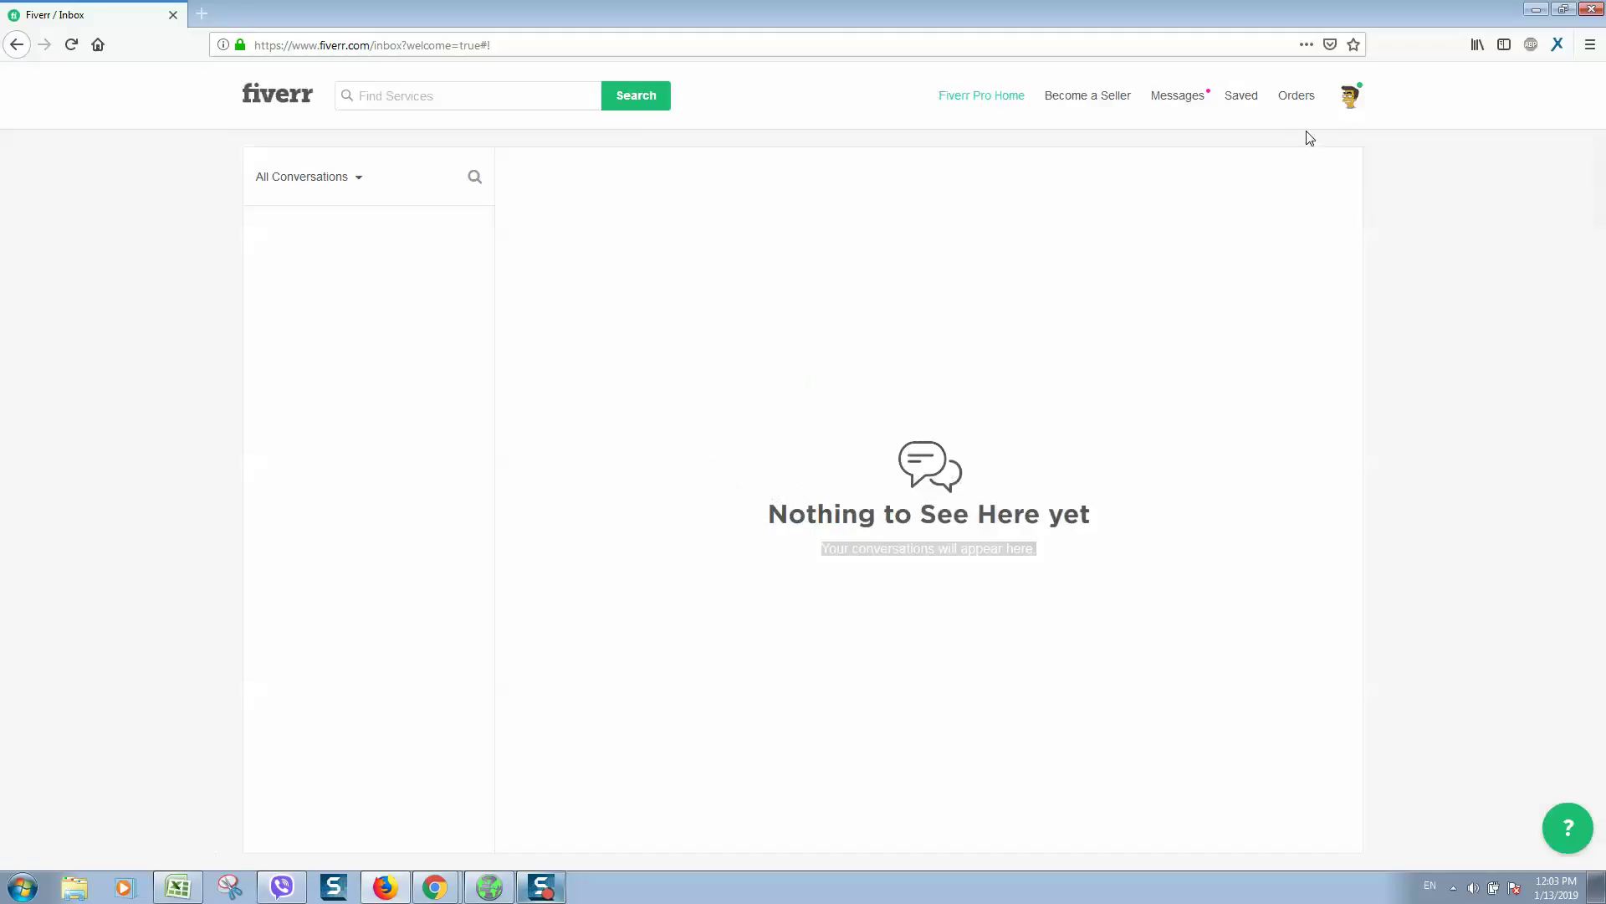
left_click(1295, 101)
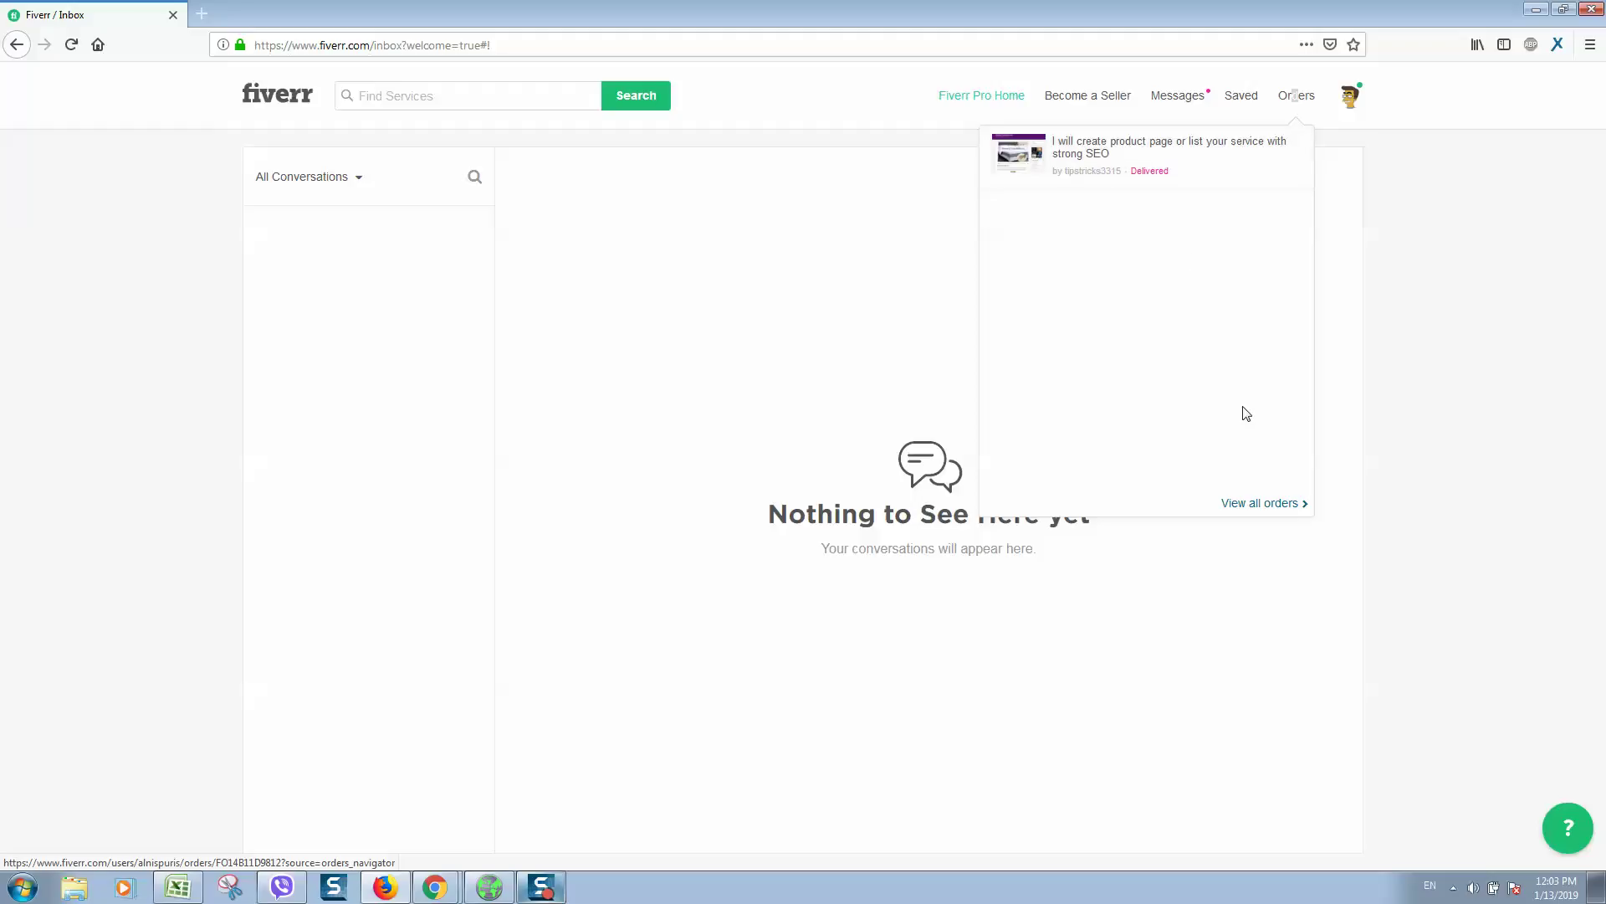
View all orders so Manage Orders lists the delivered SEO product-page order.
left_click(1251, 510)
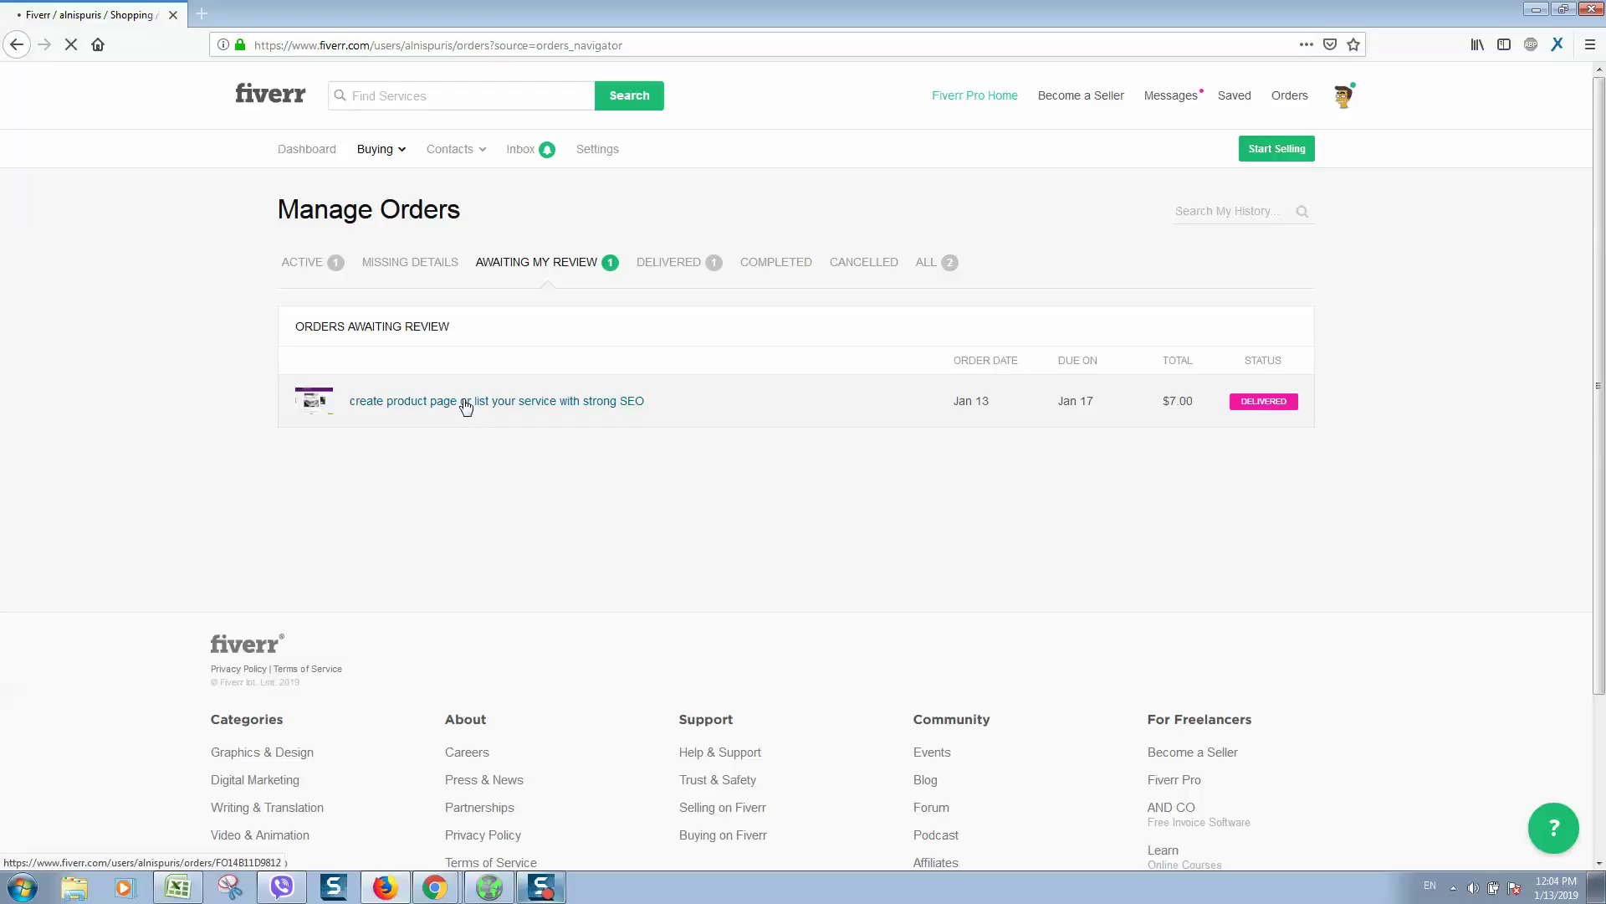
Open the delivered SEO product-page order awaiting review from Manage Orders.
left_click(496, 408)
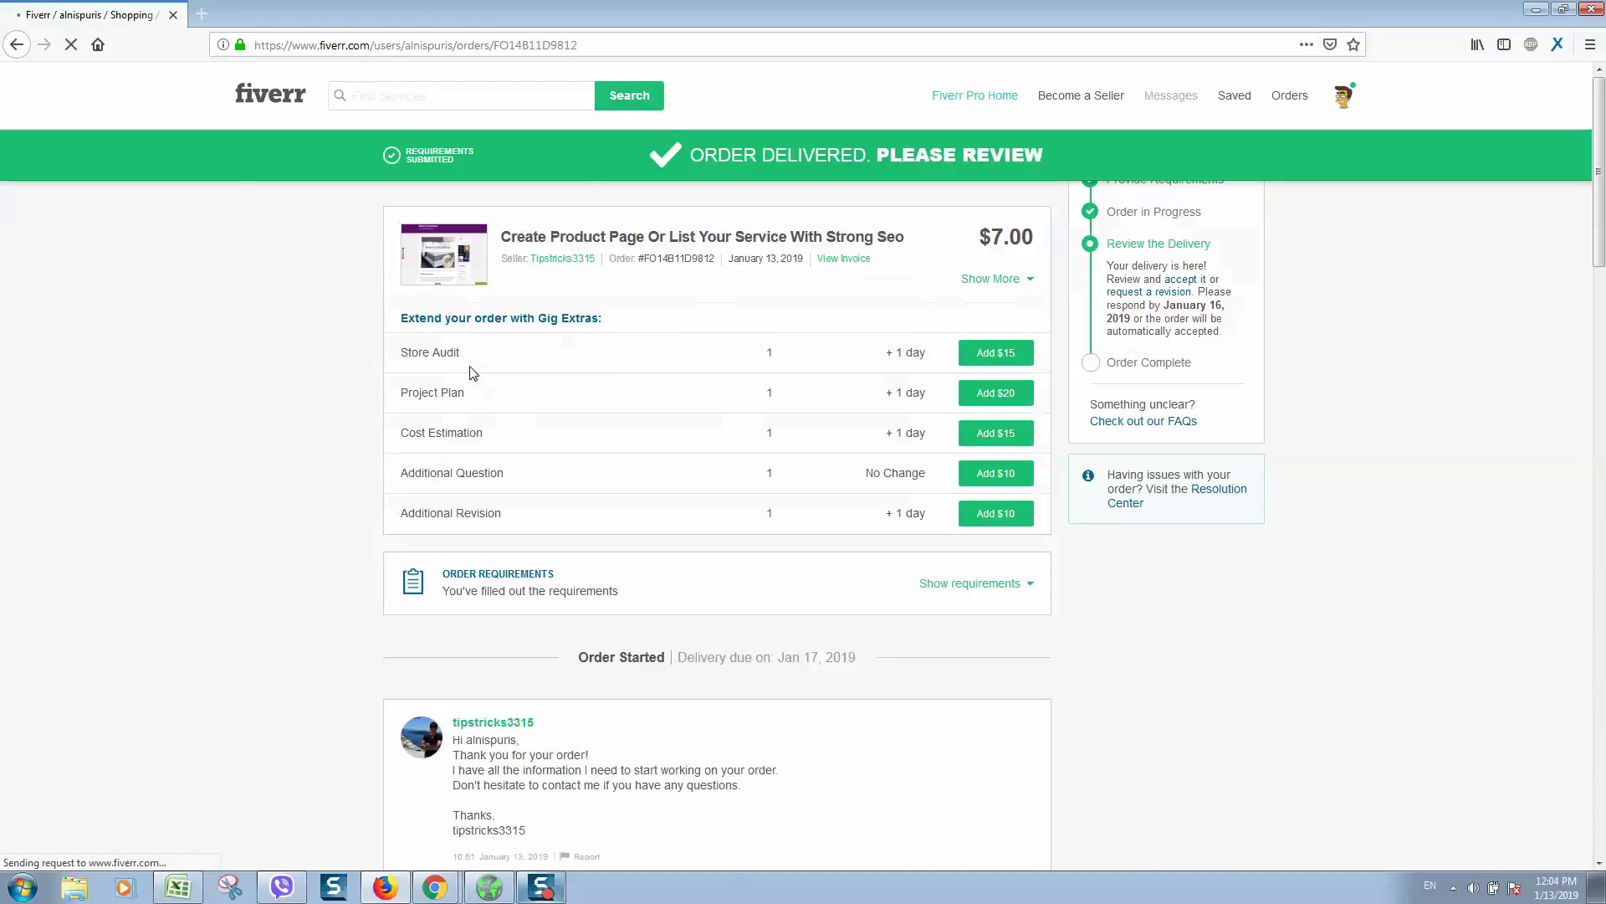
scroll(565, 452, "down", 3)
scroll(564, 453, "down", 5)
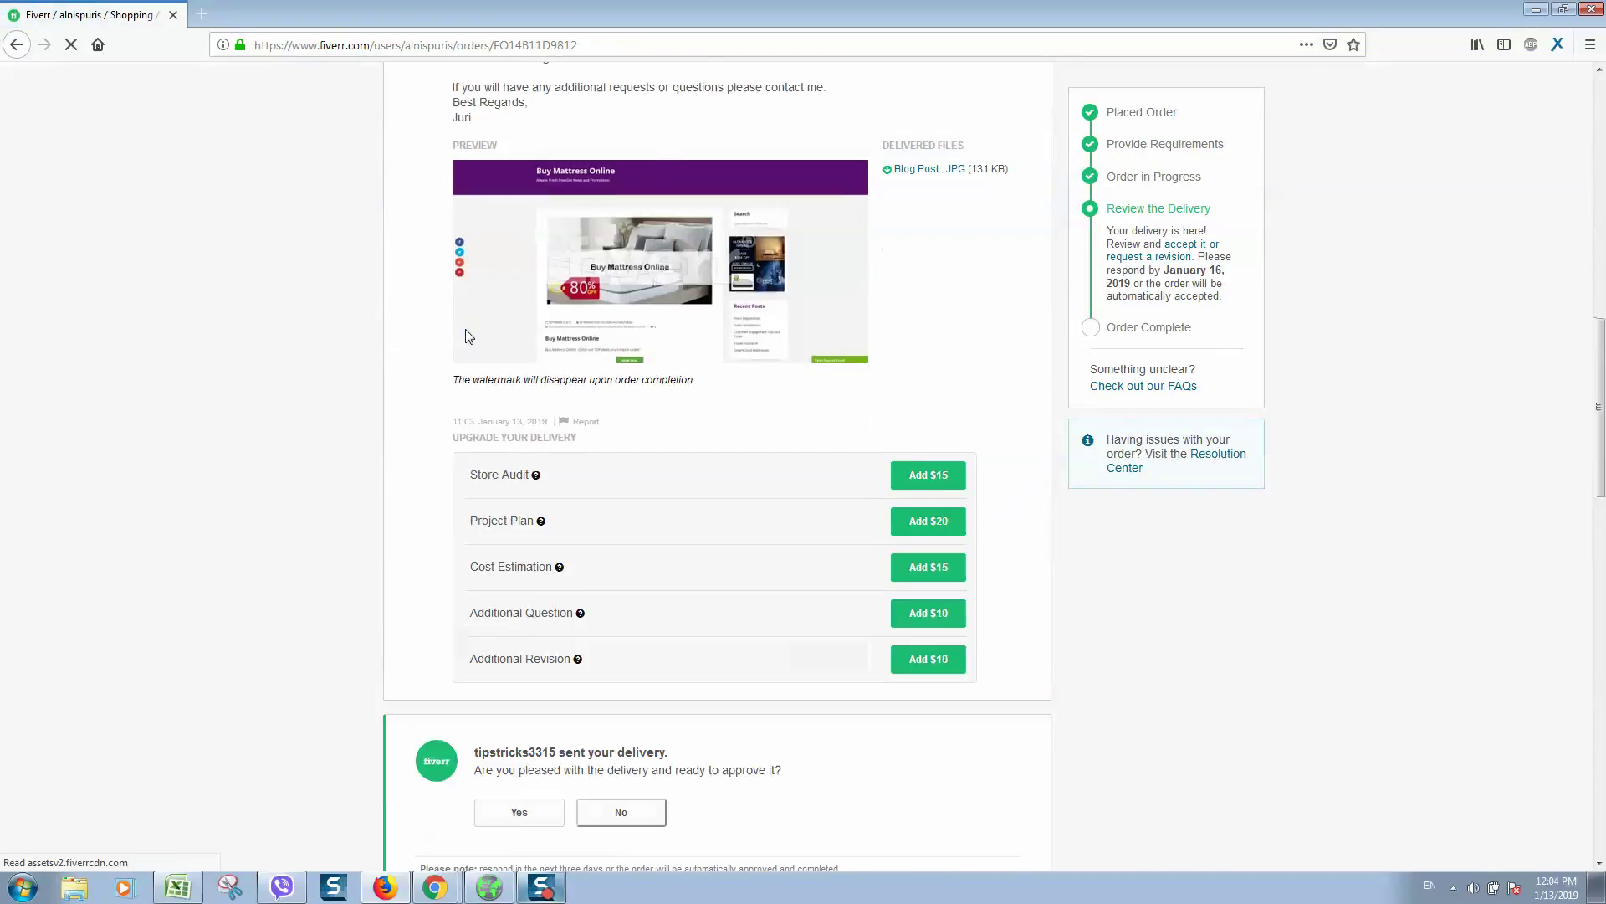
scroll(978, 492, "down", 3)
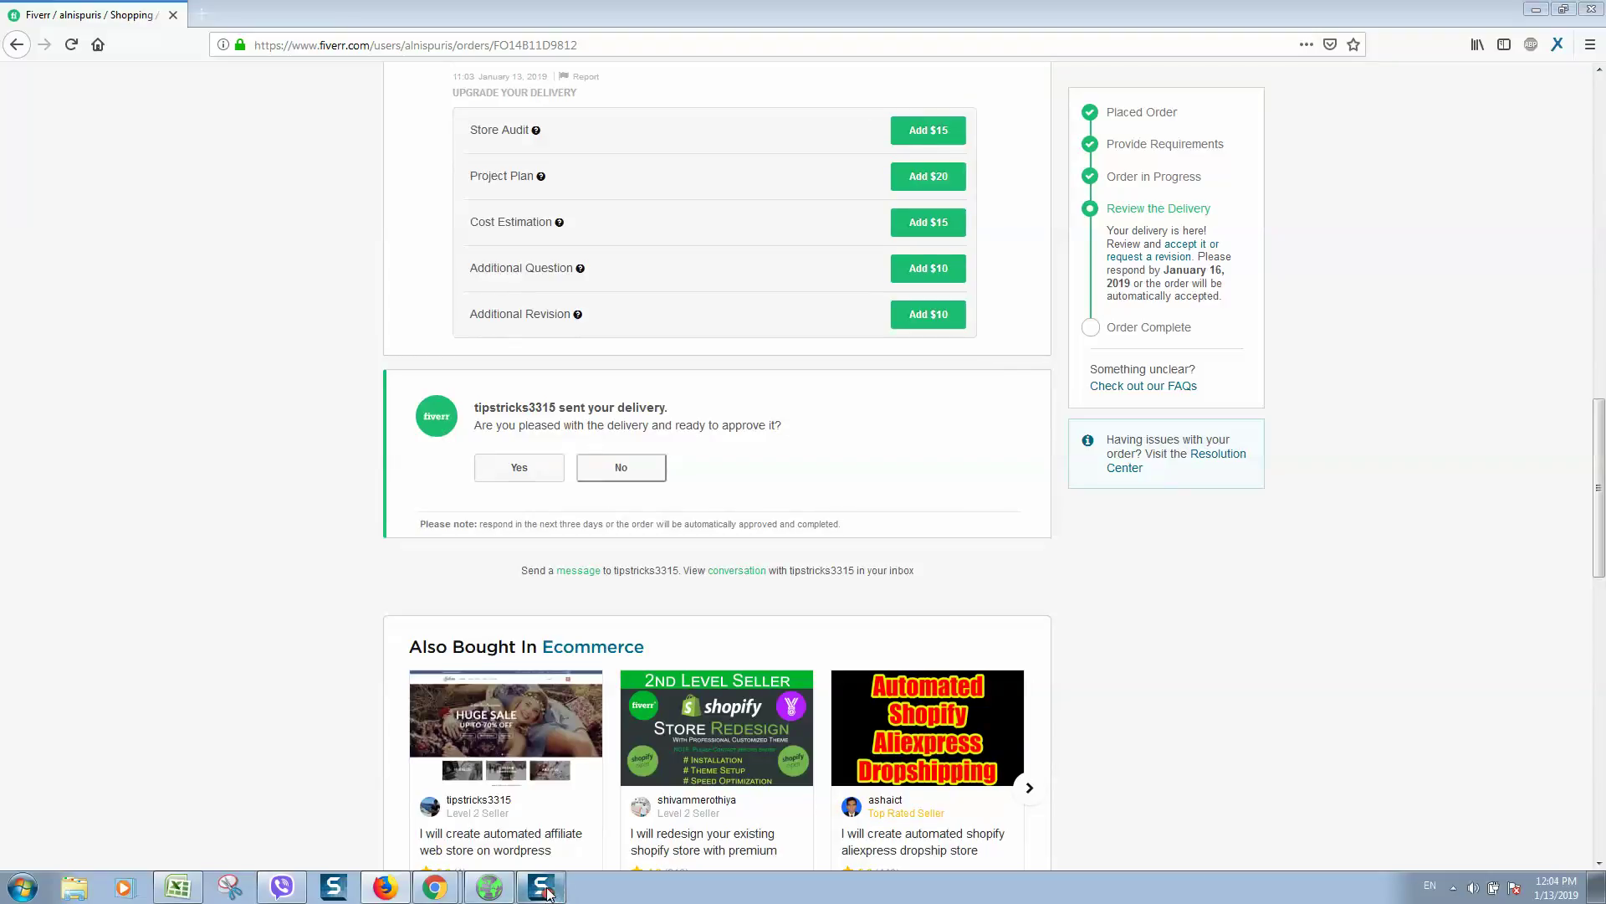
scroll(616, 390, "up", 2)
scroll(616, 390, "up", 3)
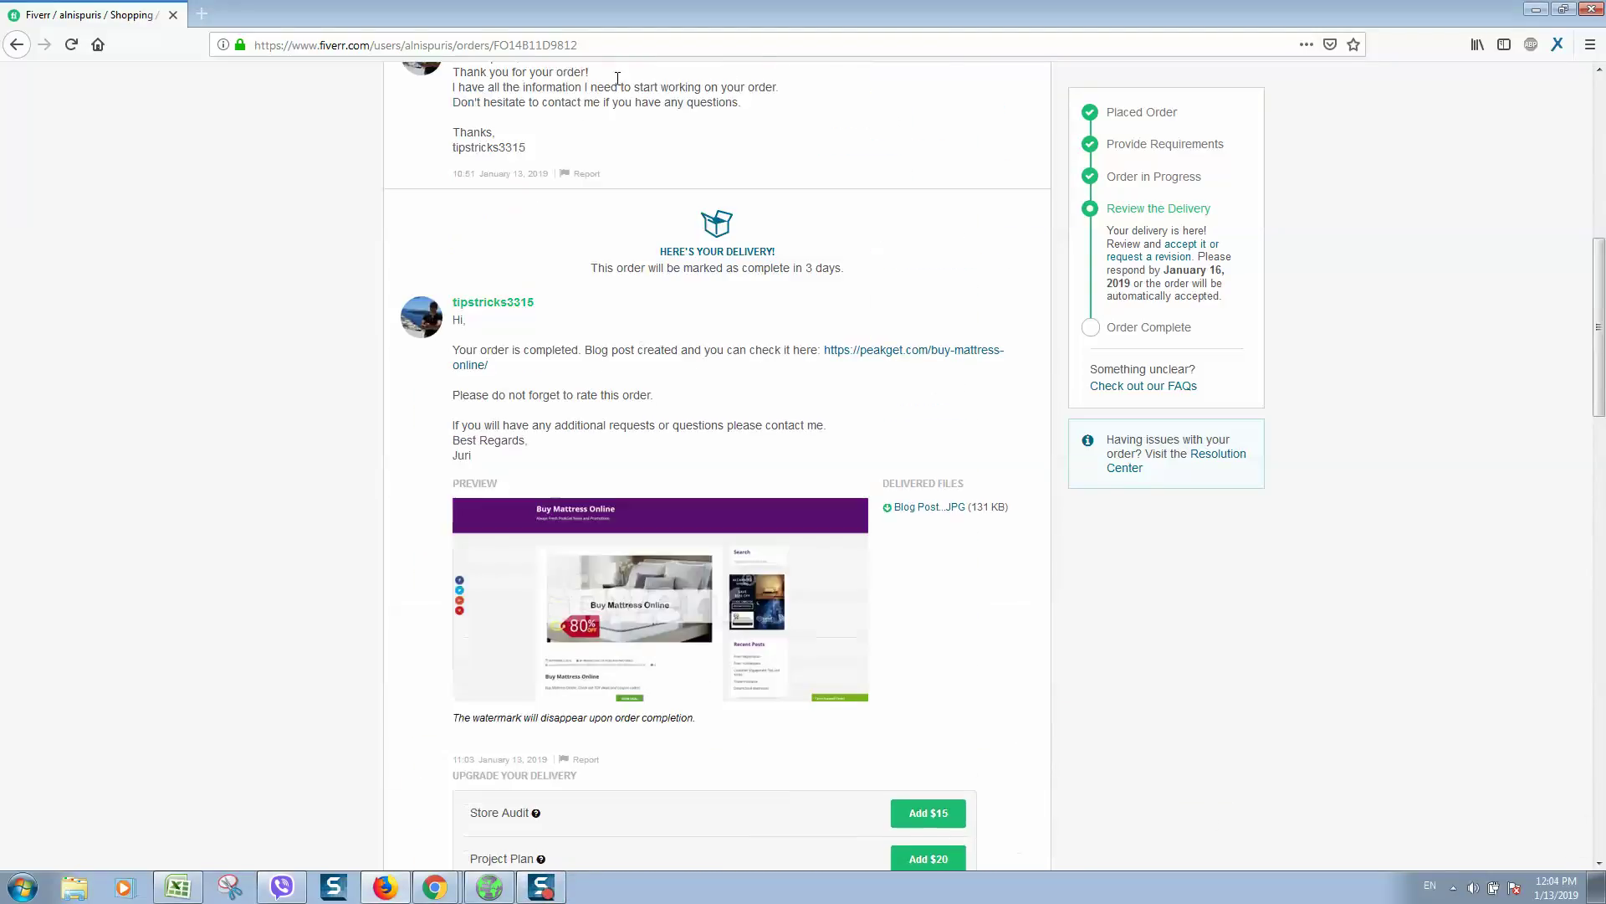
scroll(628, 415, "down", 2)
scroll(629, 434, "down", 4)
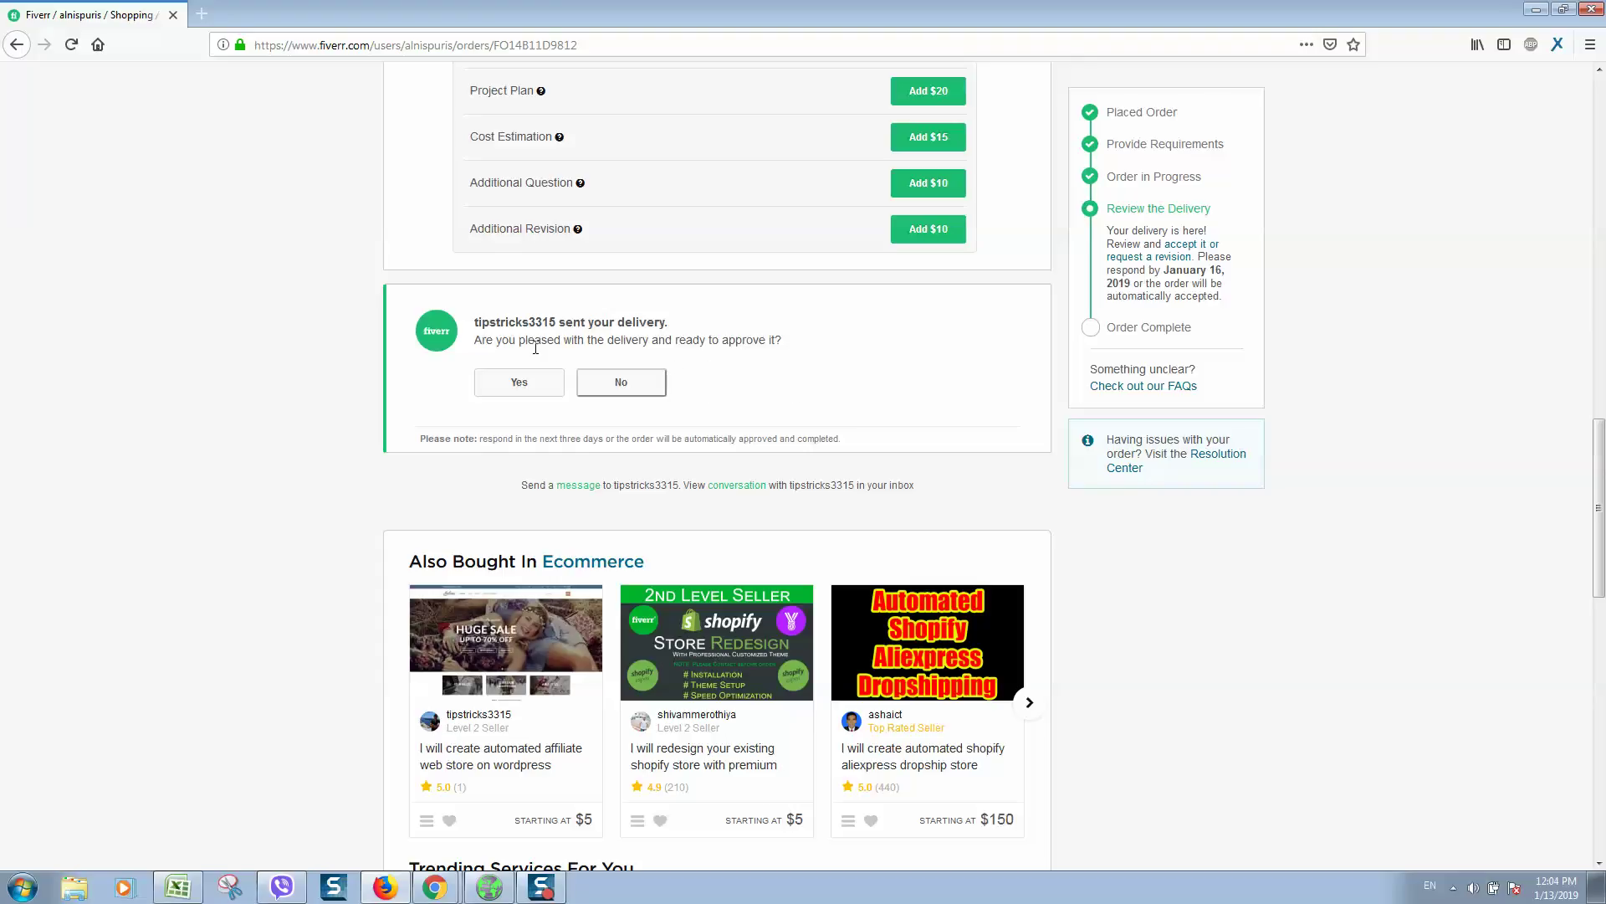
scroll(523, 276, "up", 3)
scroll(523, 276, "up", 3)
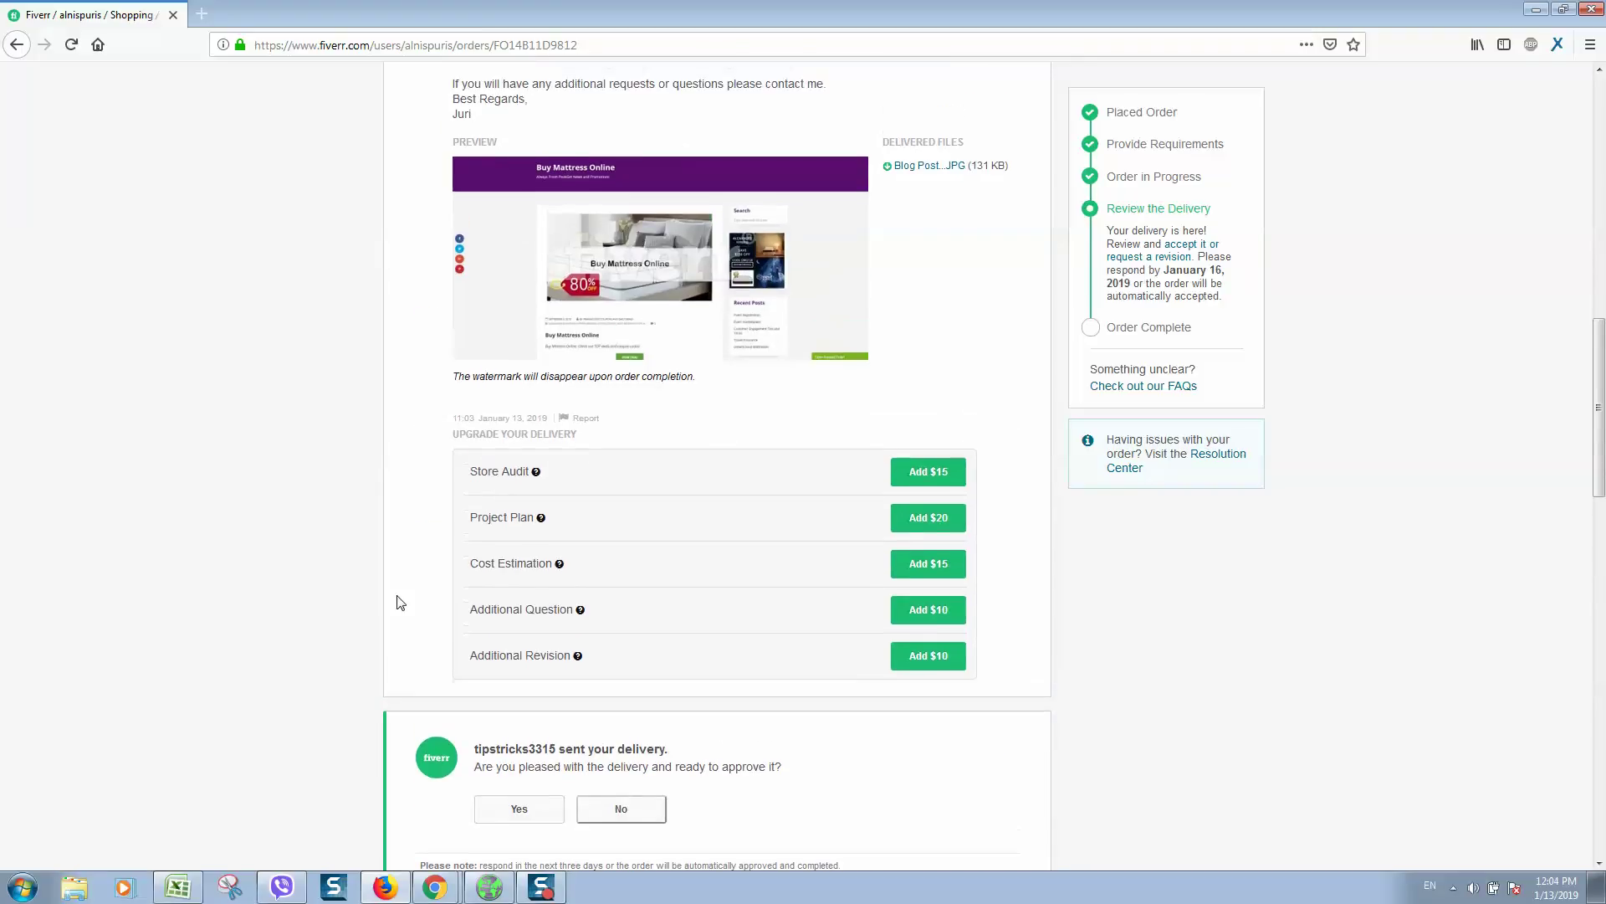
scroll(496, 278, "down", 1)
scroll(456, 508, "down", 3)
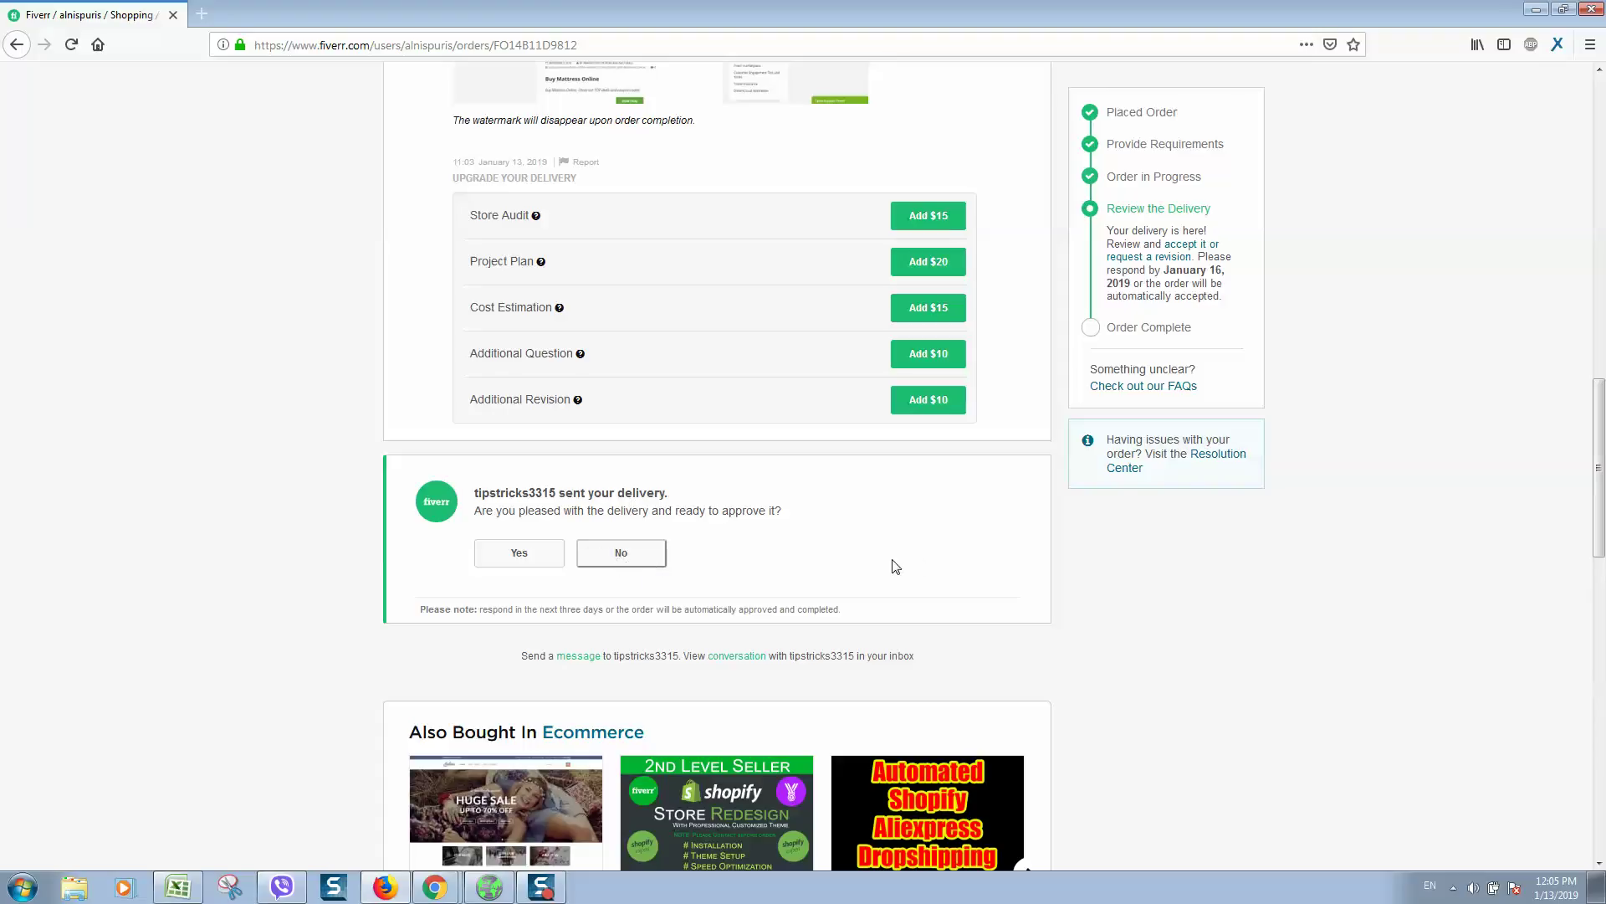
scroll(840, 556, "down", 3)
scroll(754, 558, "down", 5)
scroll(611, 564, "down", 3)
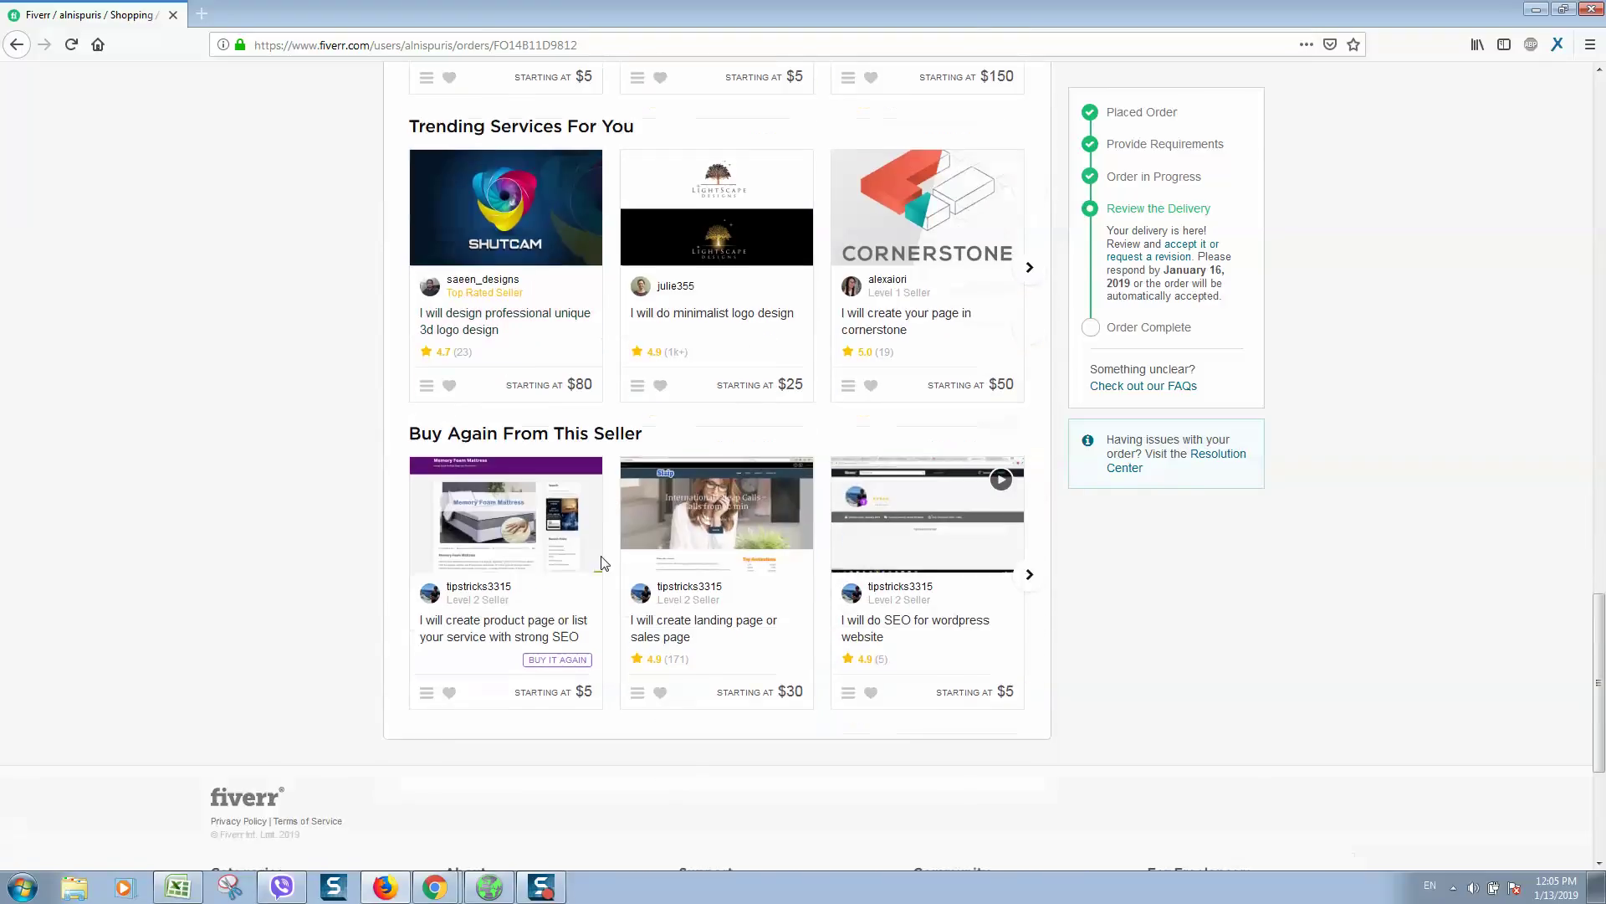
scroll(334, 302, "up", 2)
scroll(510, 406, "up", 8)
scroll(623, 456, "up", 5)
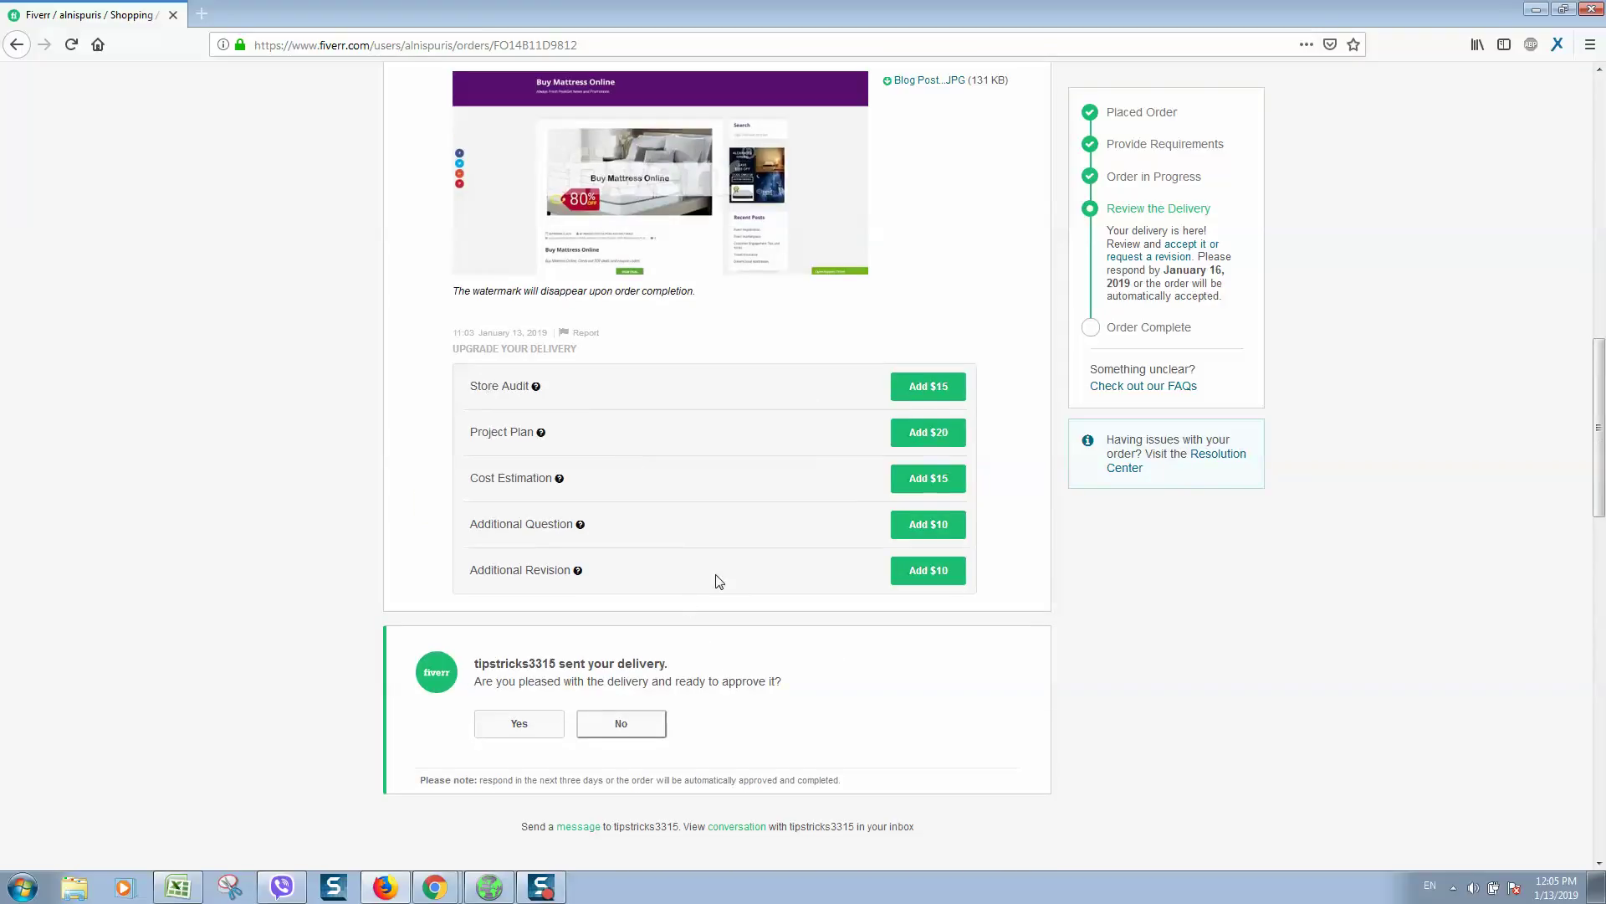
Answer Yes and confirm Approve Final Delivery for the order.
left_click(506, 736)
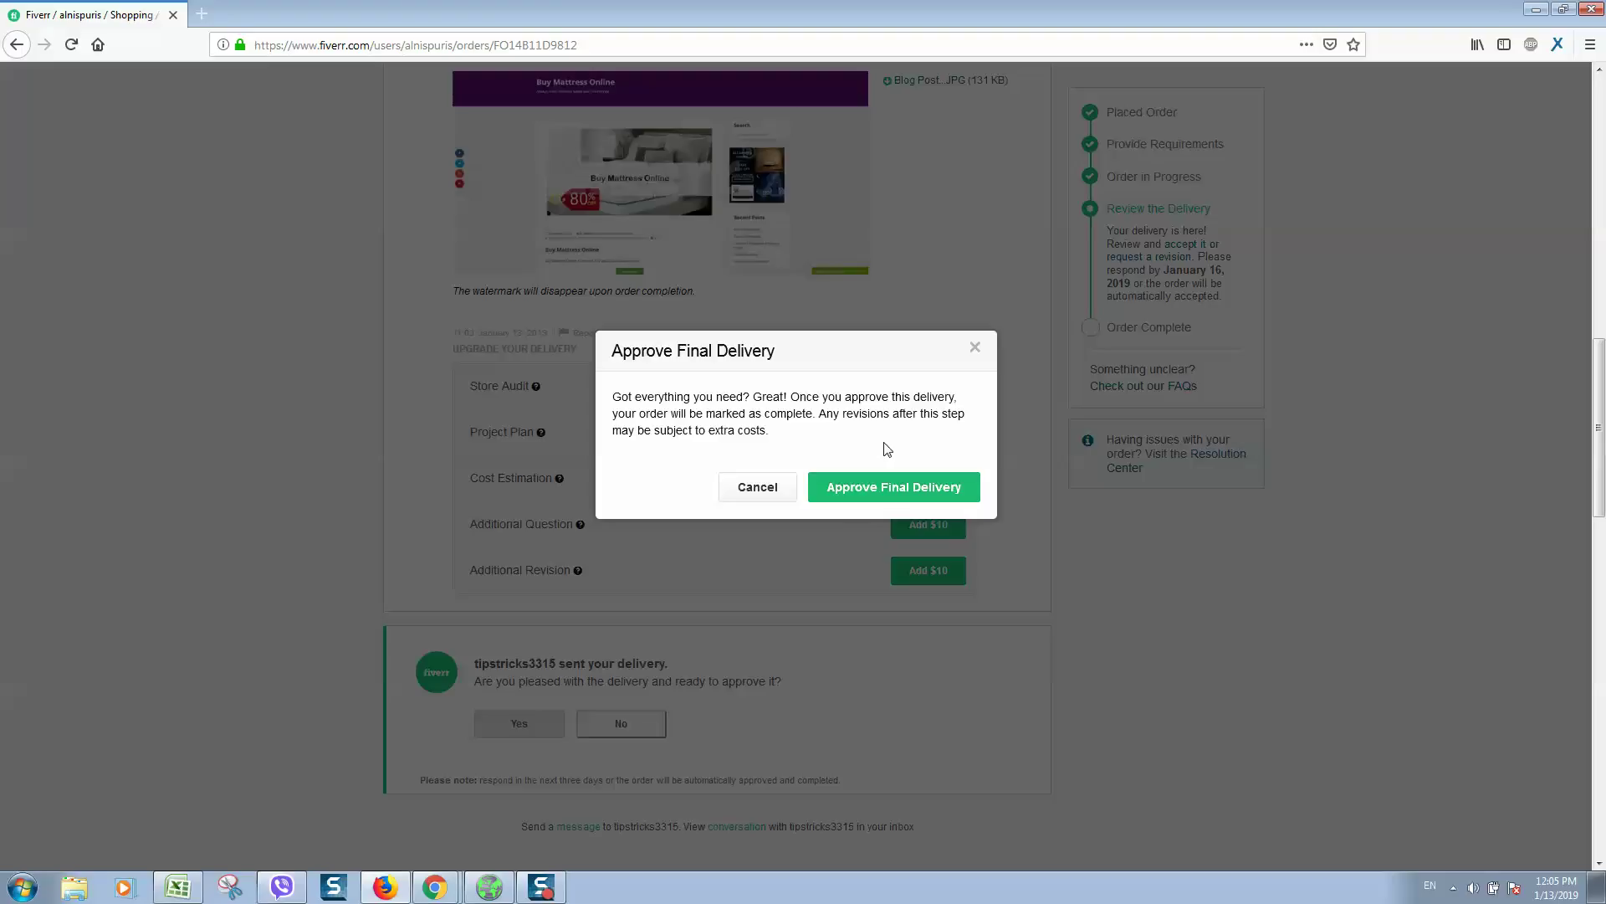
left_click(920, 497)
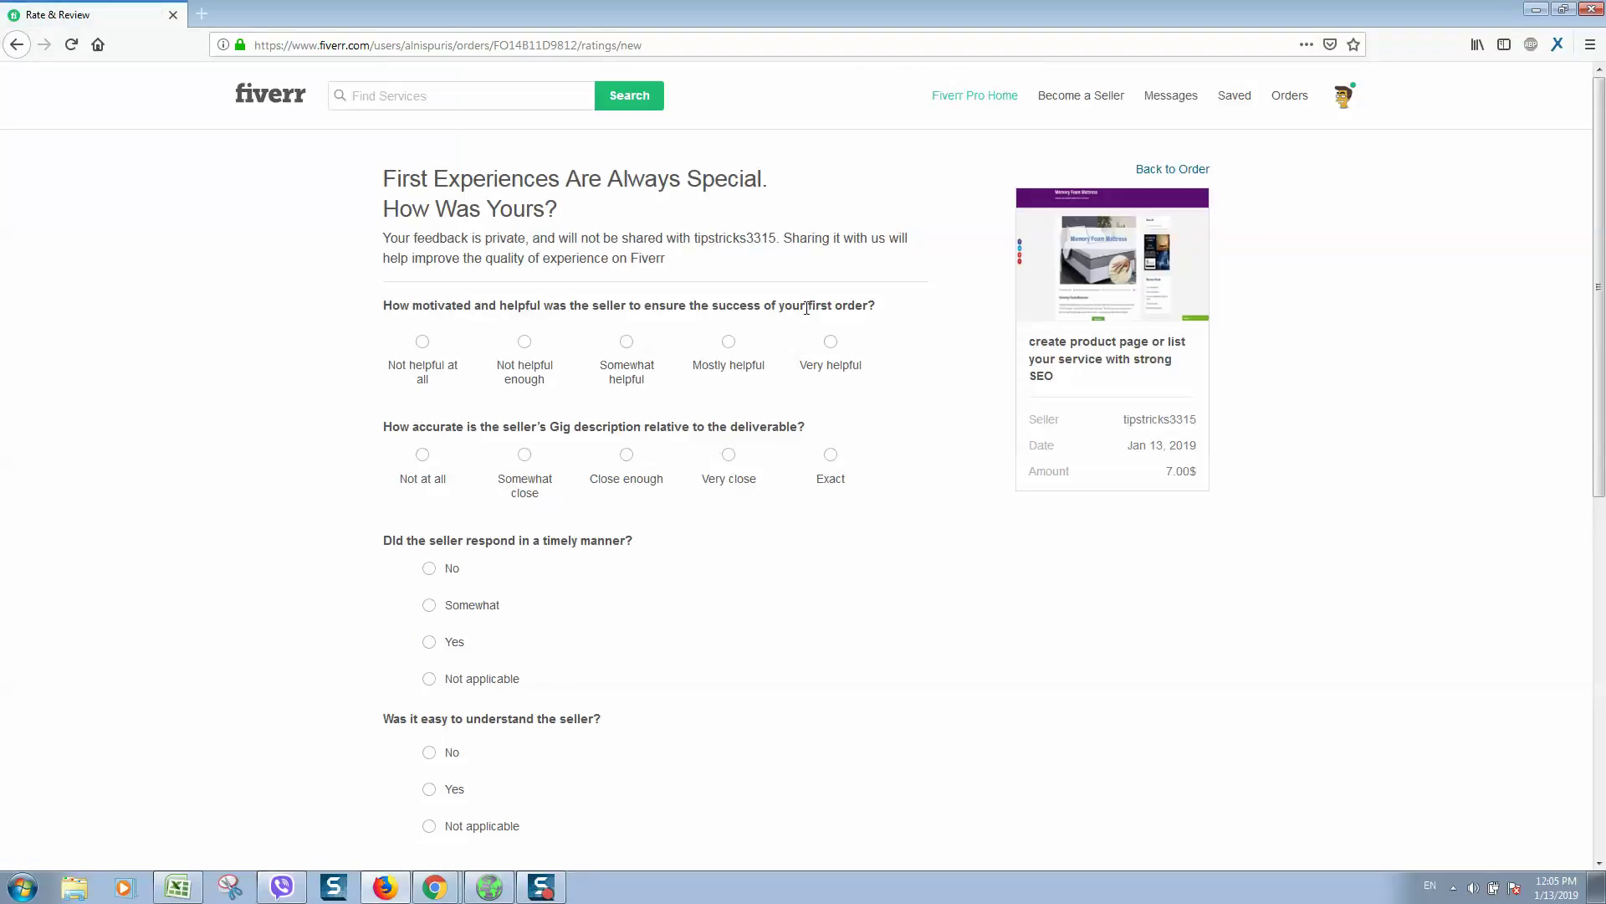
Answer the private survey — seller very helpful, description exact, responded in time — and send it.
left_click(831, 339)
left_click(835, 459)
left_click(429, 641)
scroll(432, 646, "down", 3)
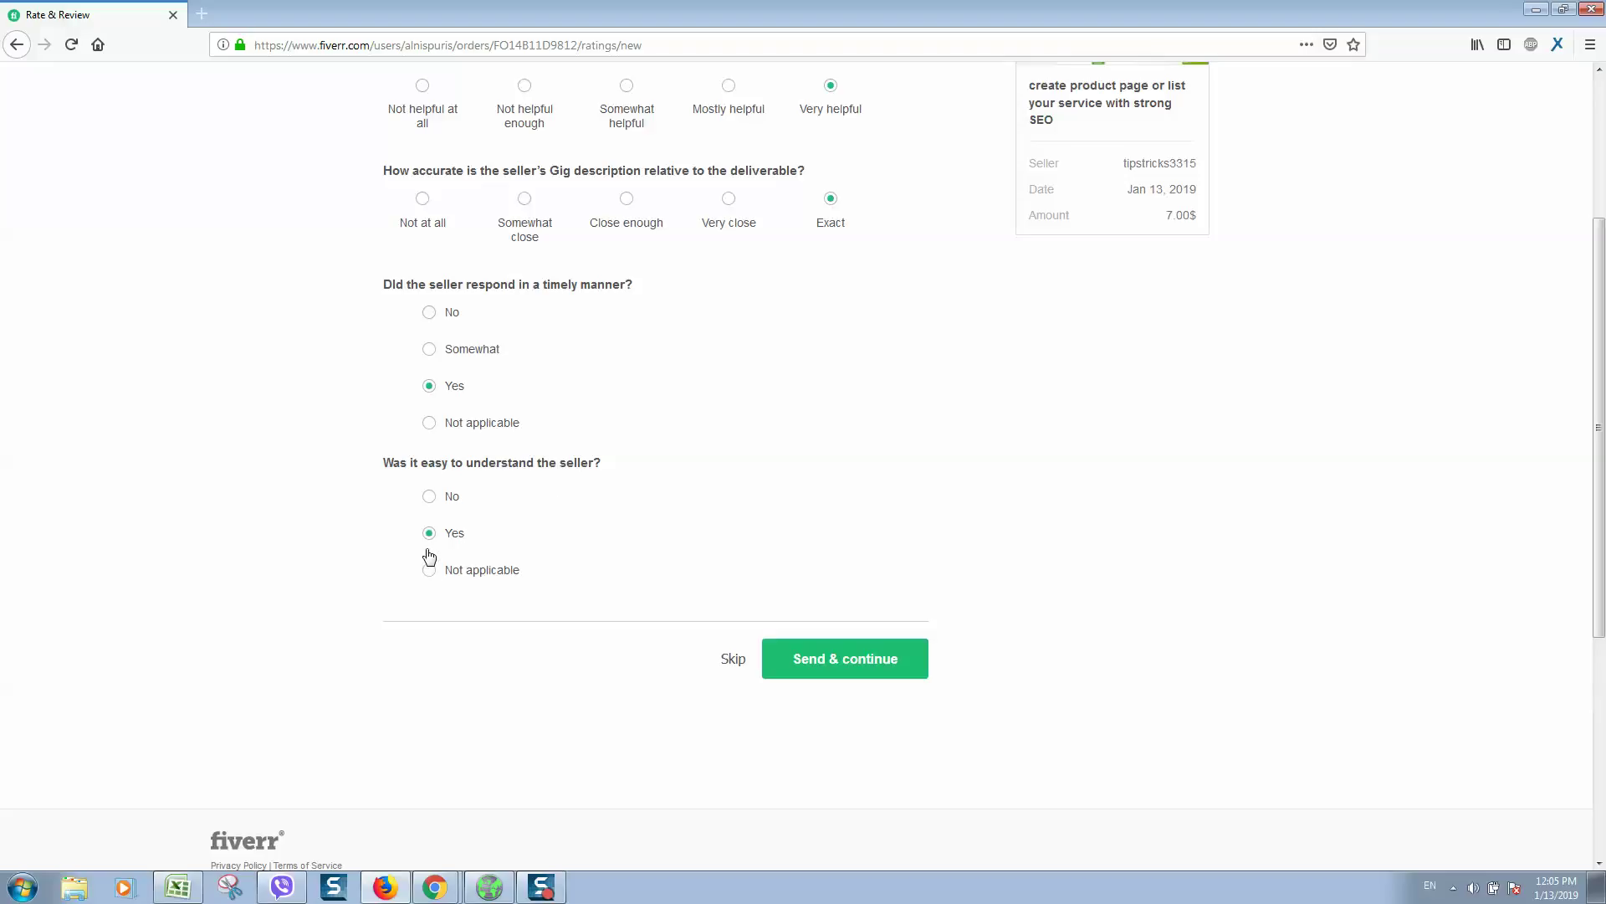
scroll(615, 351, "up", 3)
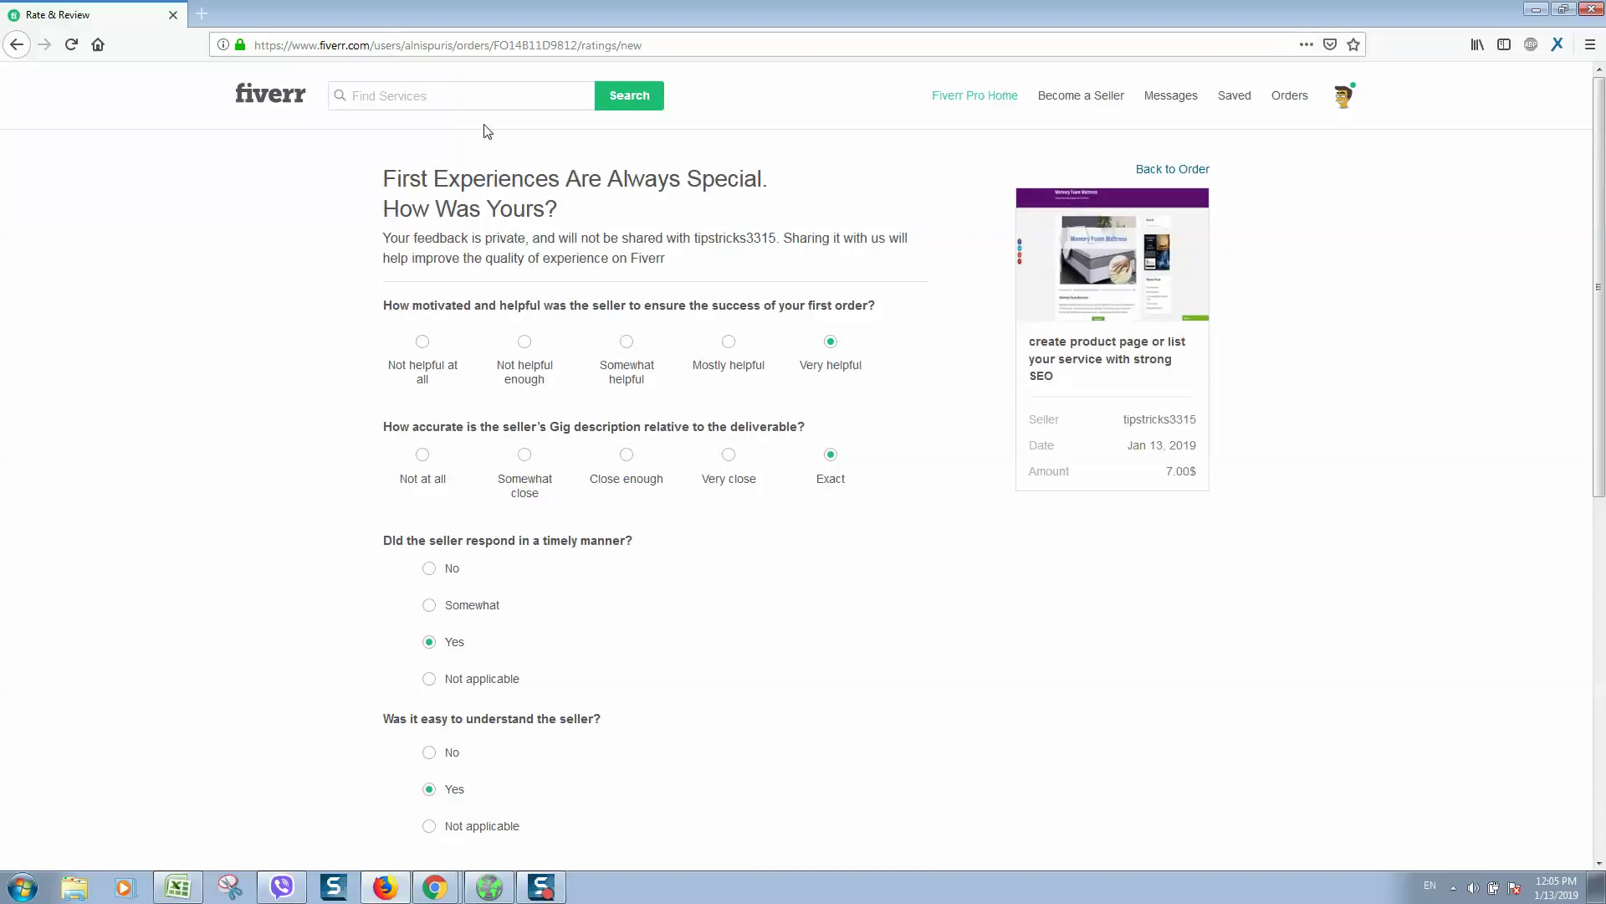
scroll(561, 359, "down", 1)
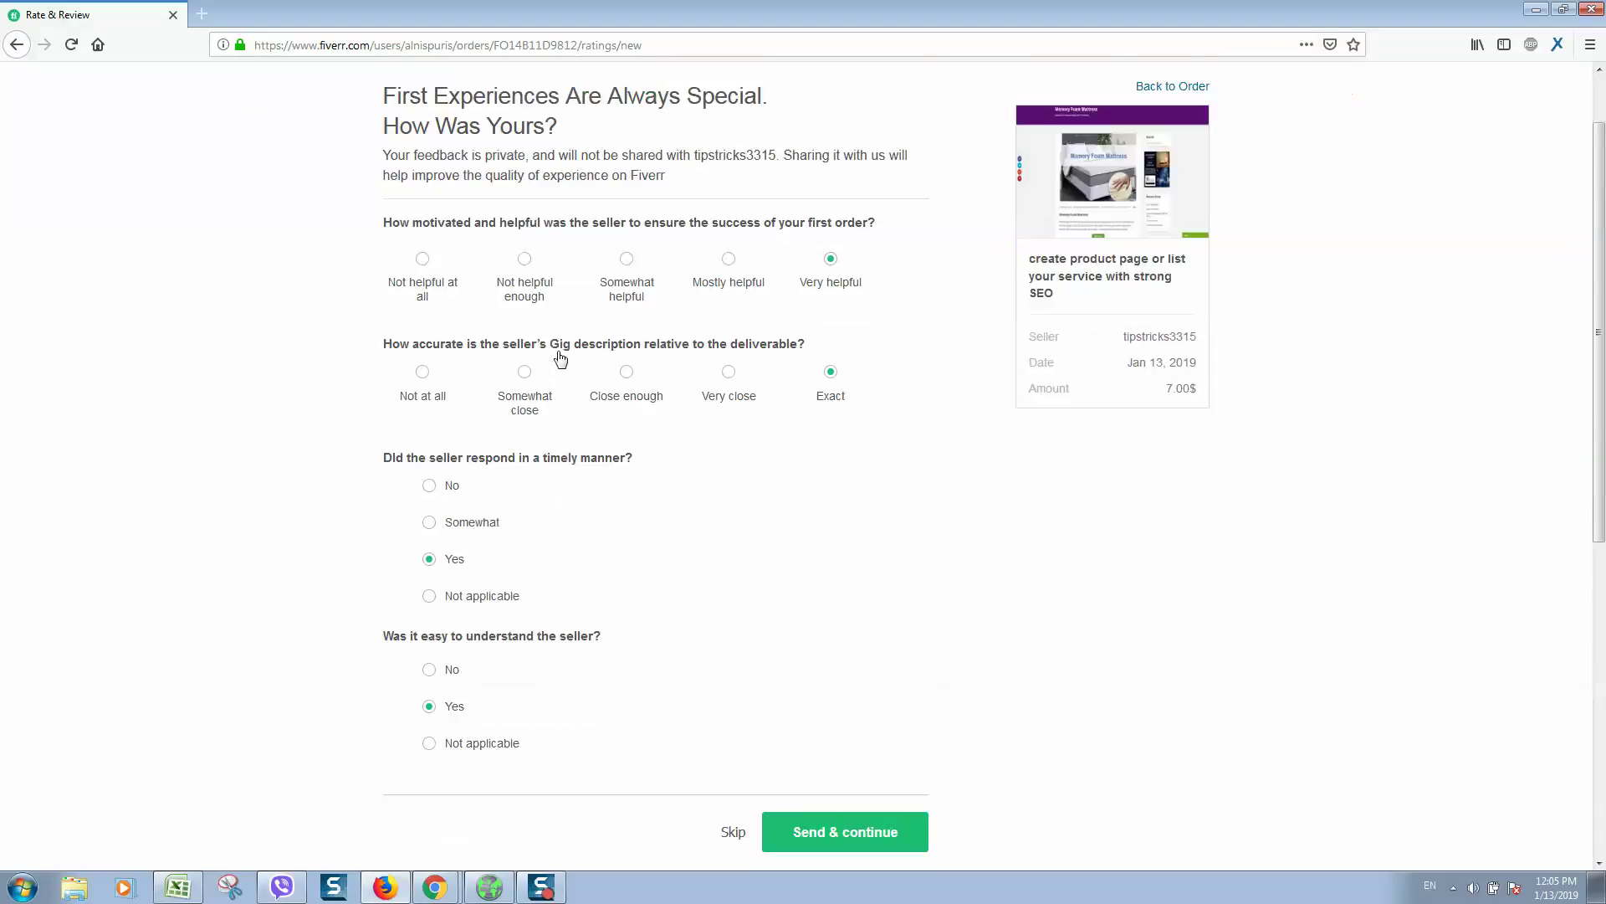
scroll(561, 359, "down", 1)
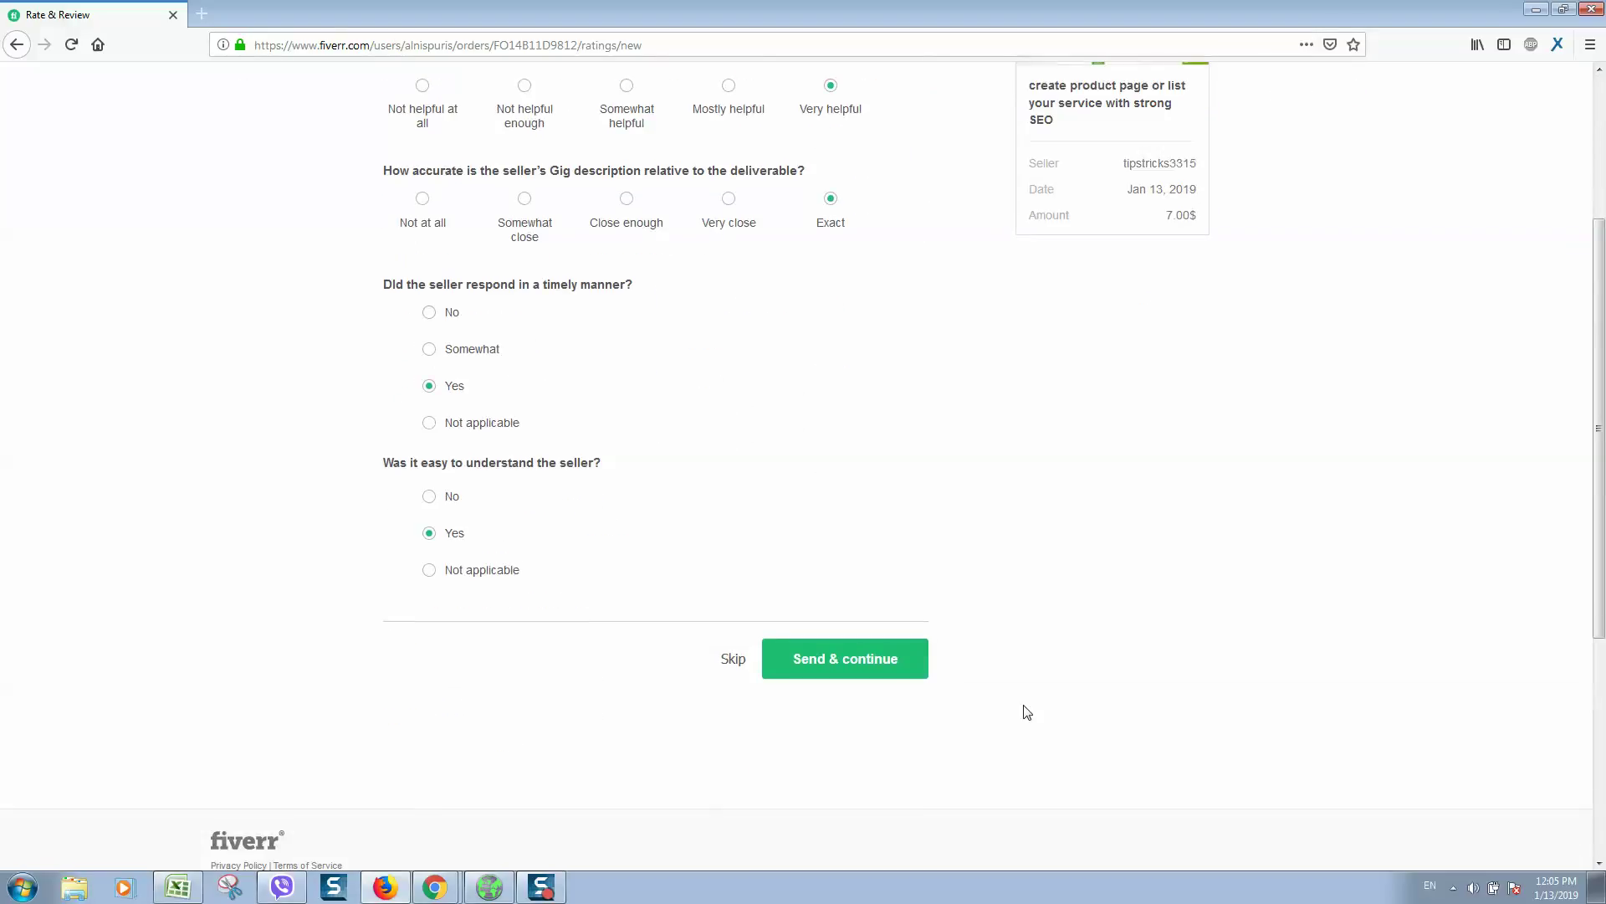
left_click(844, 669)
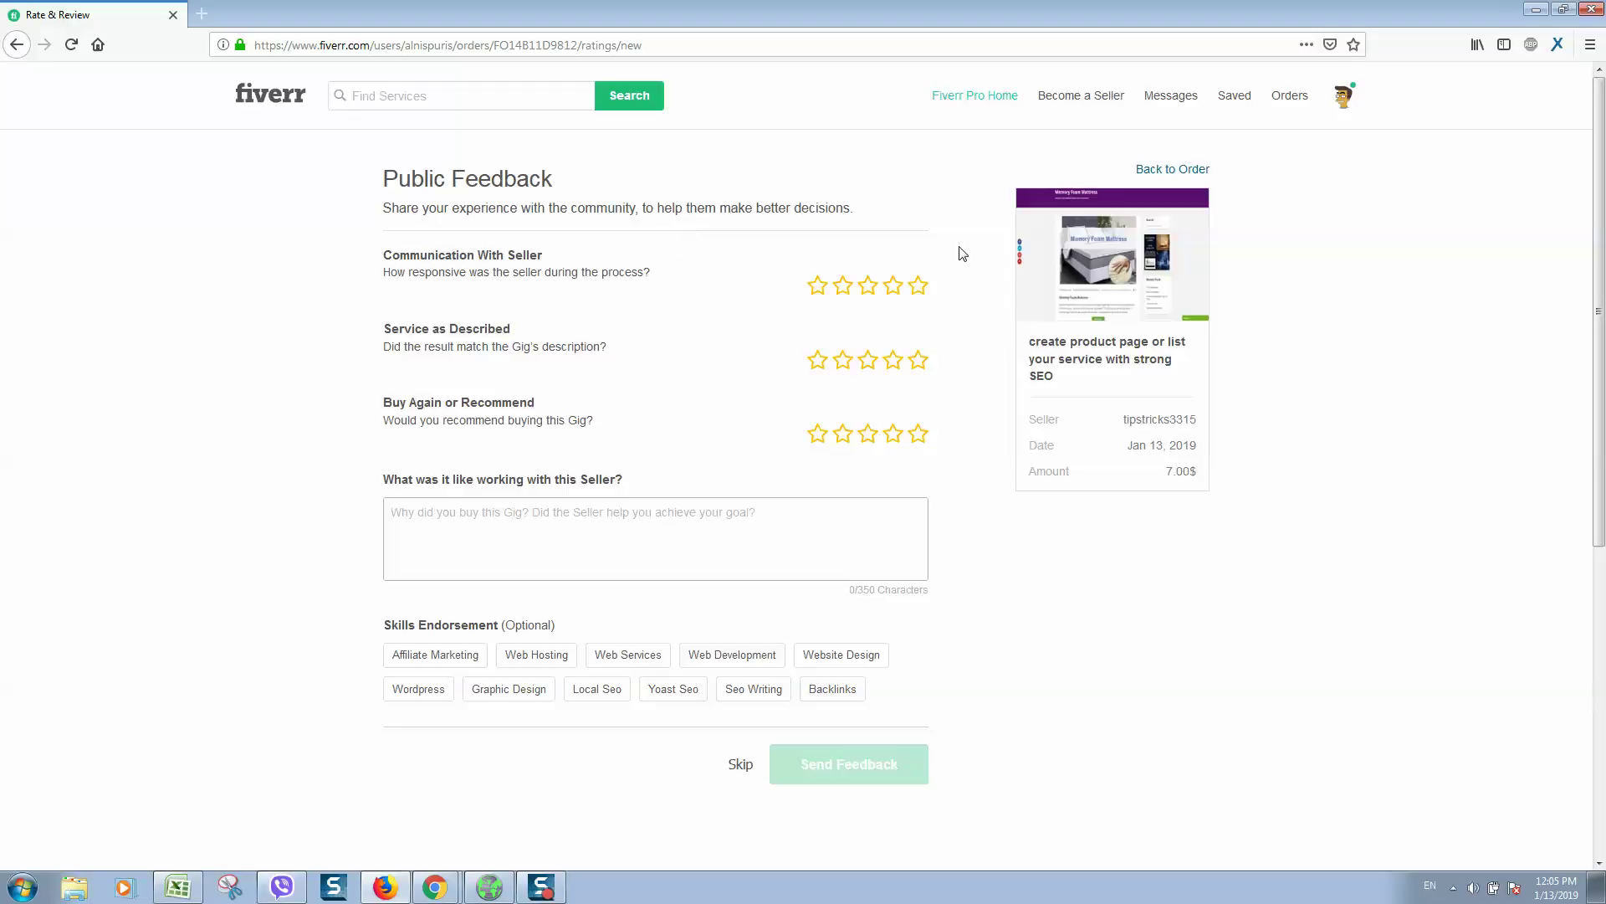
Give five stars for Communication, Service as Described and Buy Again or Recommend.
left_click(917, 286)
left_click(920, 361)
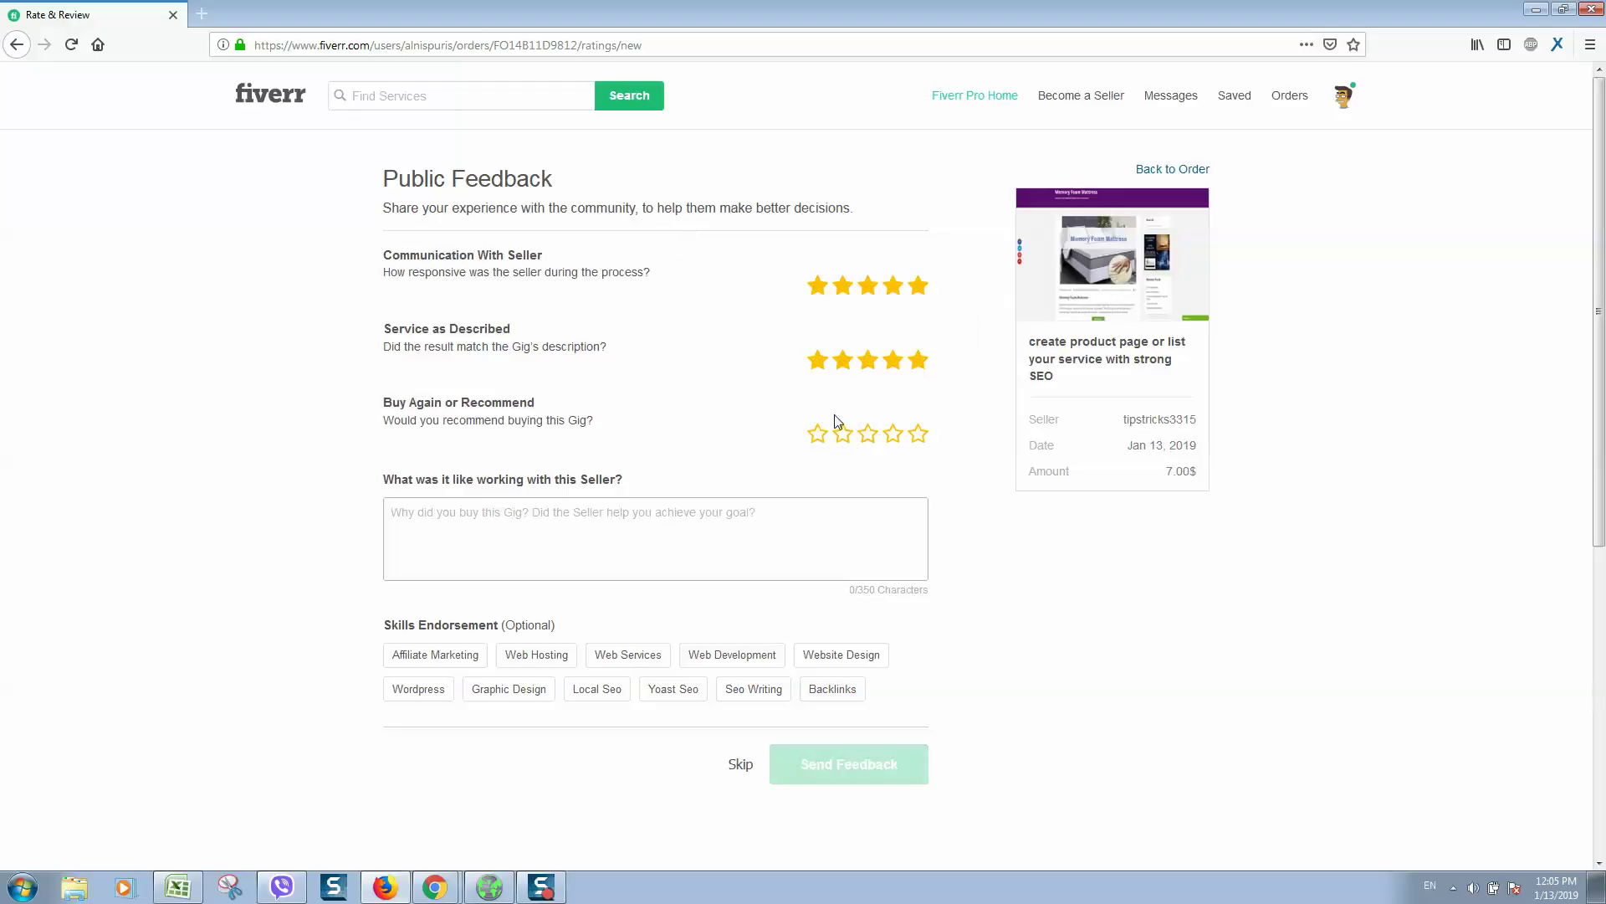
left_click(920, 434)
left_click(638, 548)
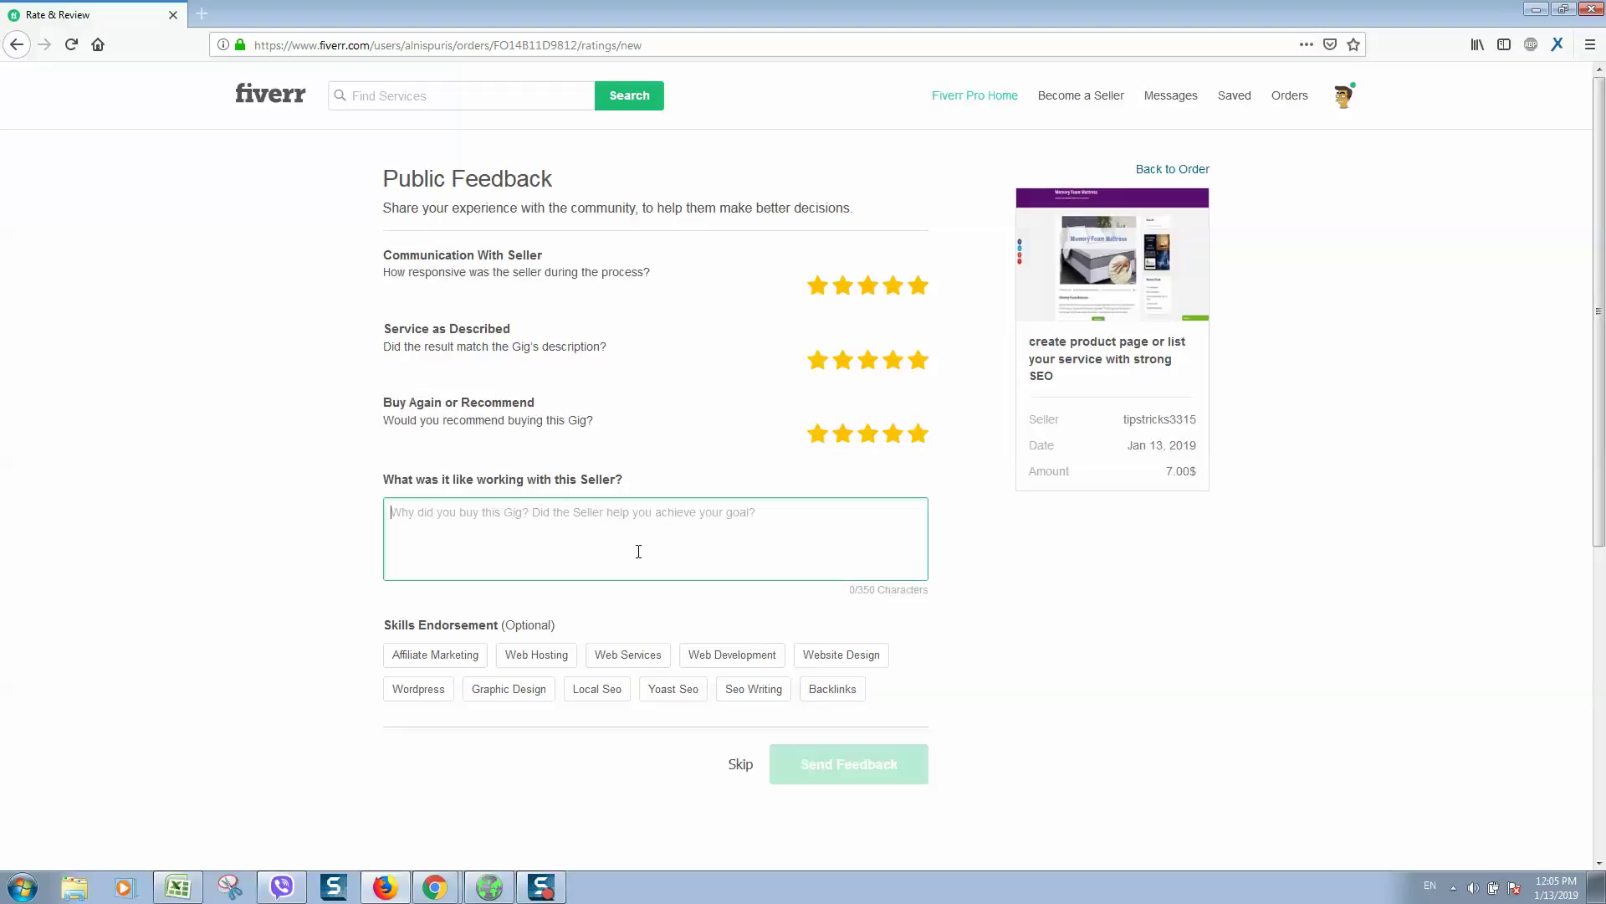
scroll(585, 574, "down", 3)
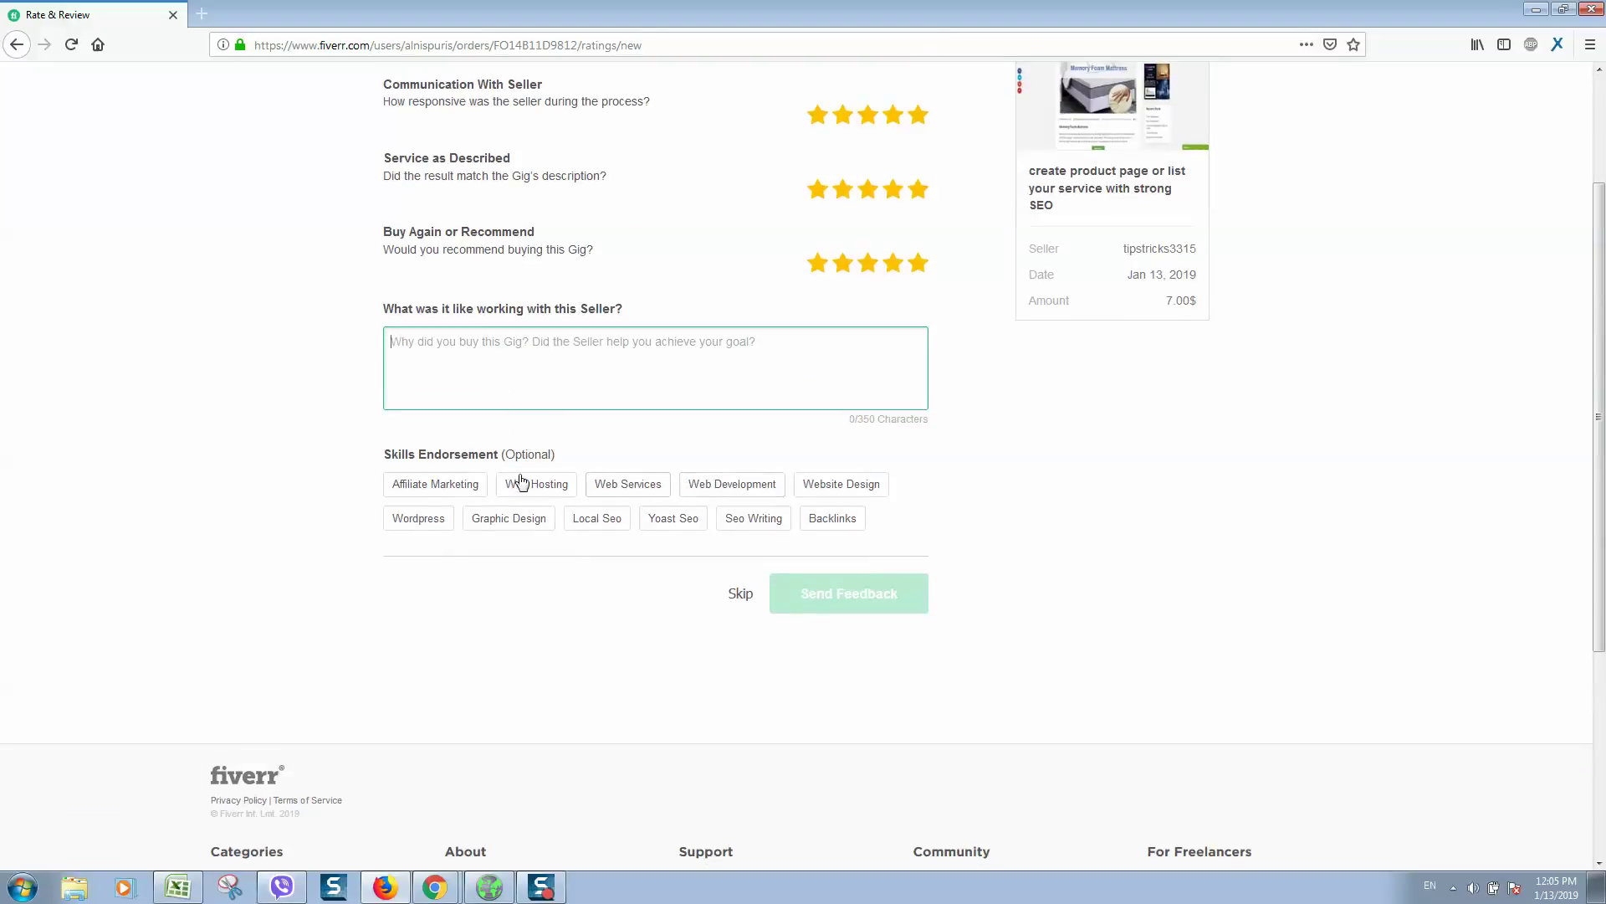
Endorse Web Services, Wordpress, Affiliate Marketing, Local Seo and Yoast Seo skills.
left_click(648, 496)
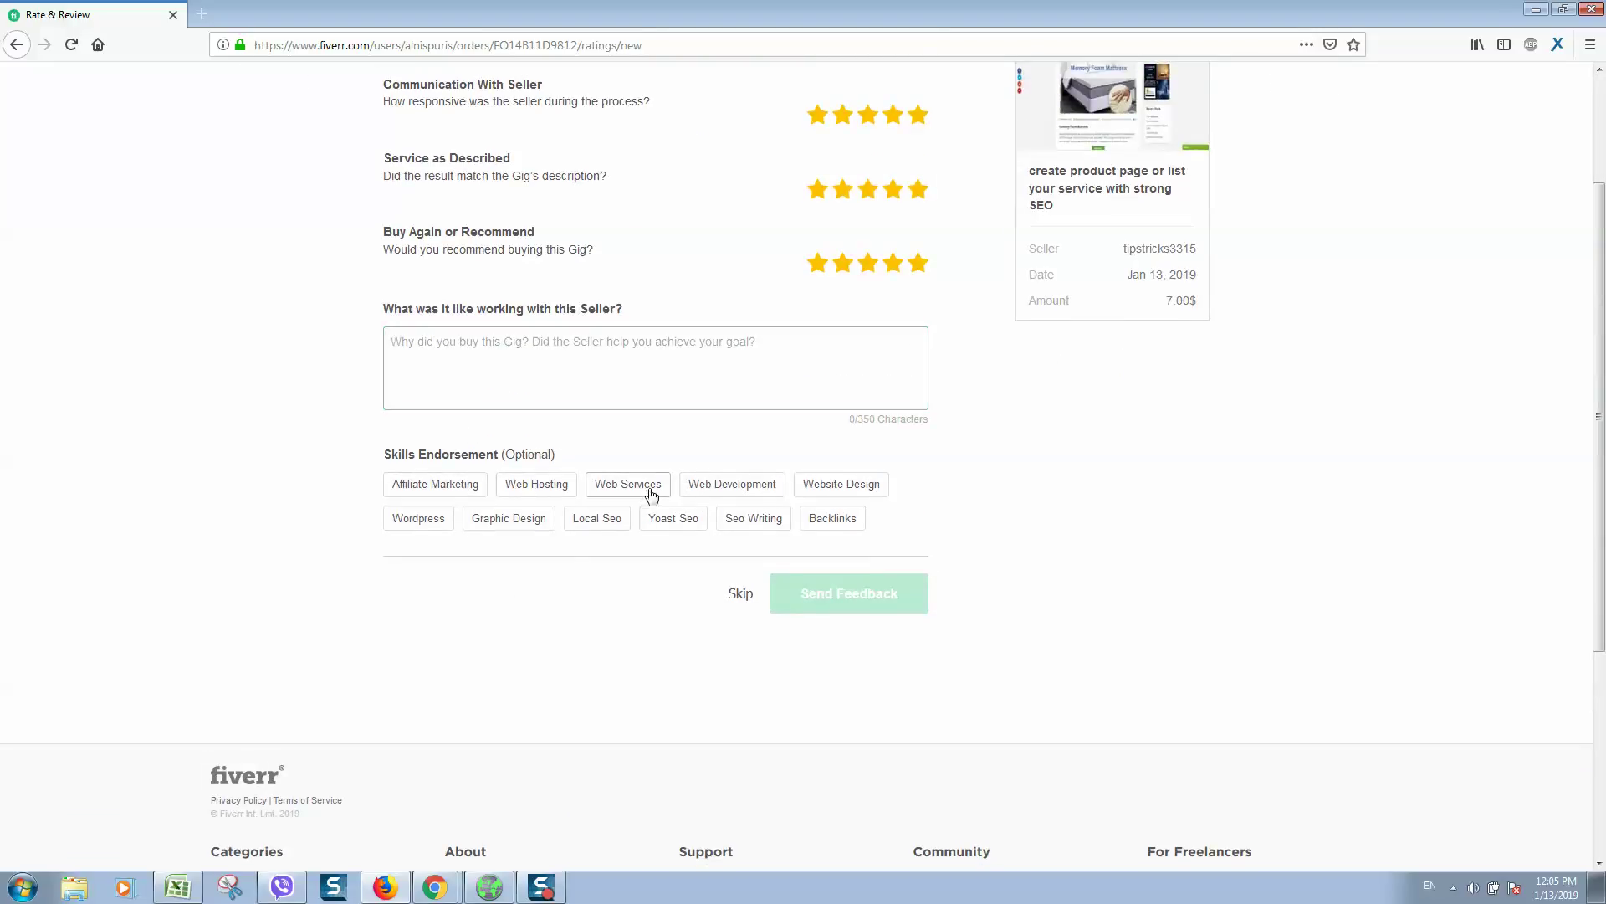
left_click(427, 521)
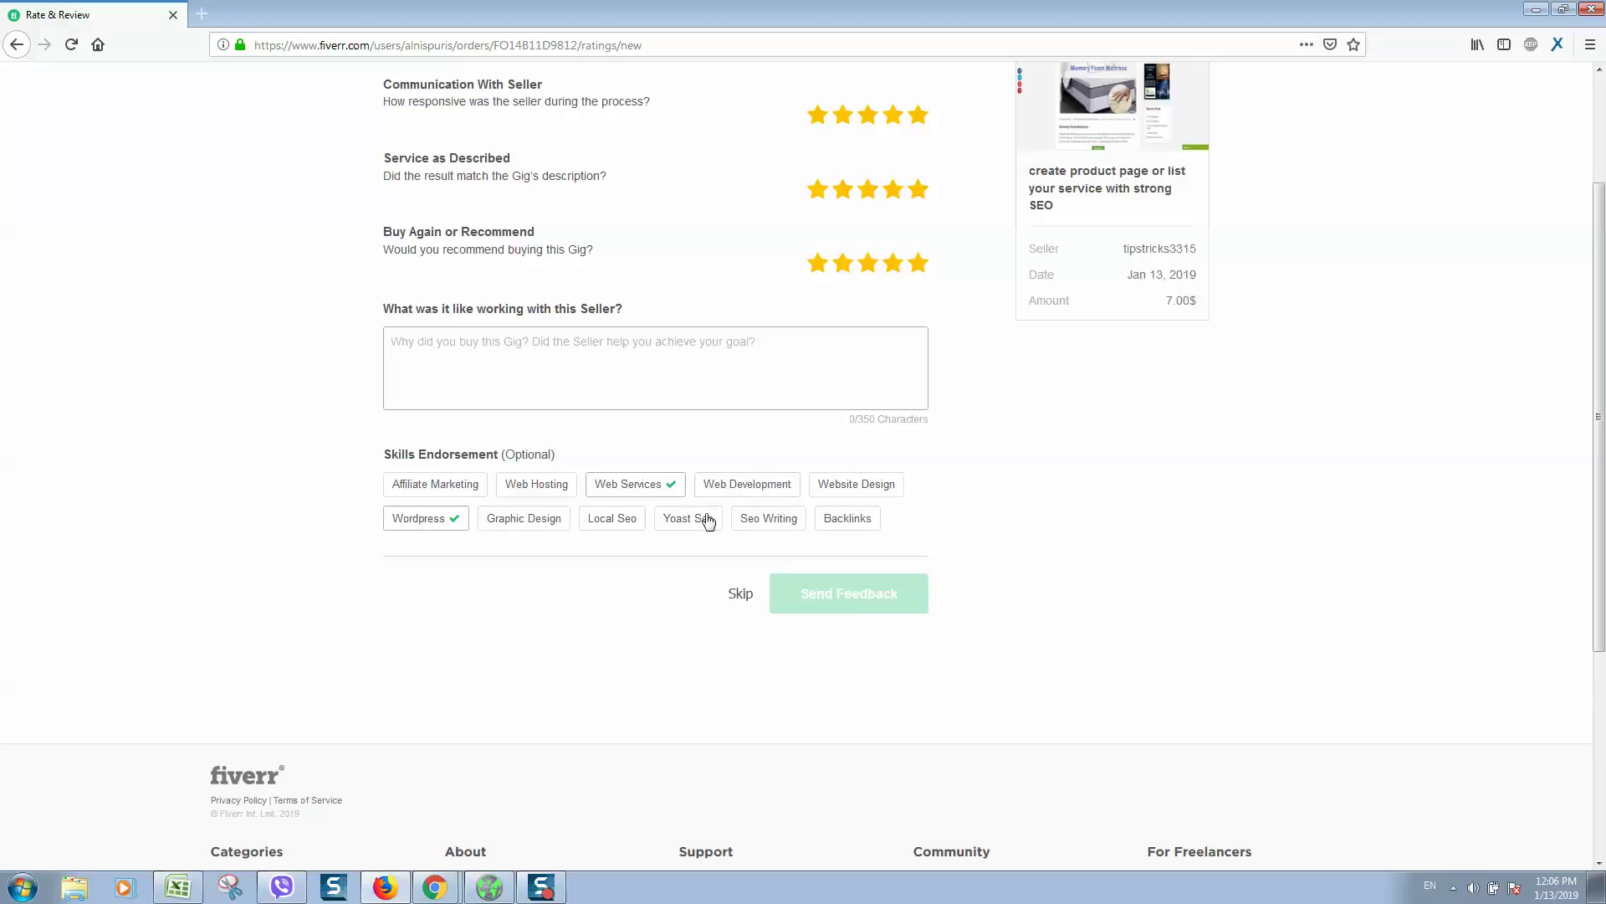
left_click(468, 496)
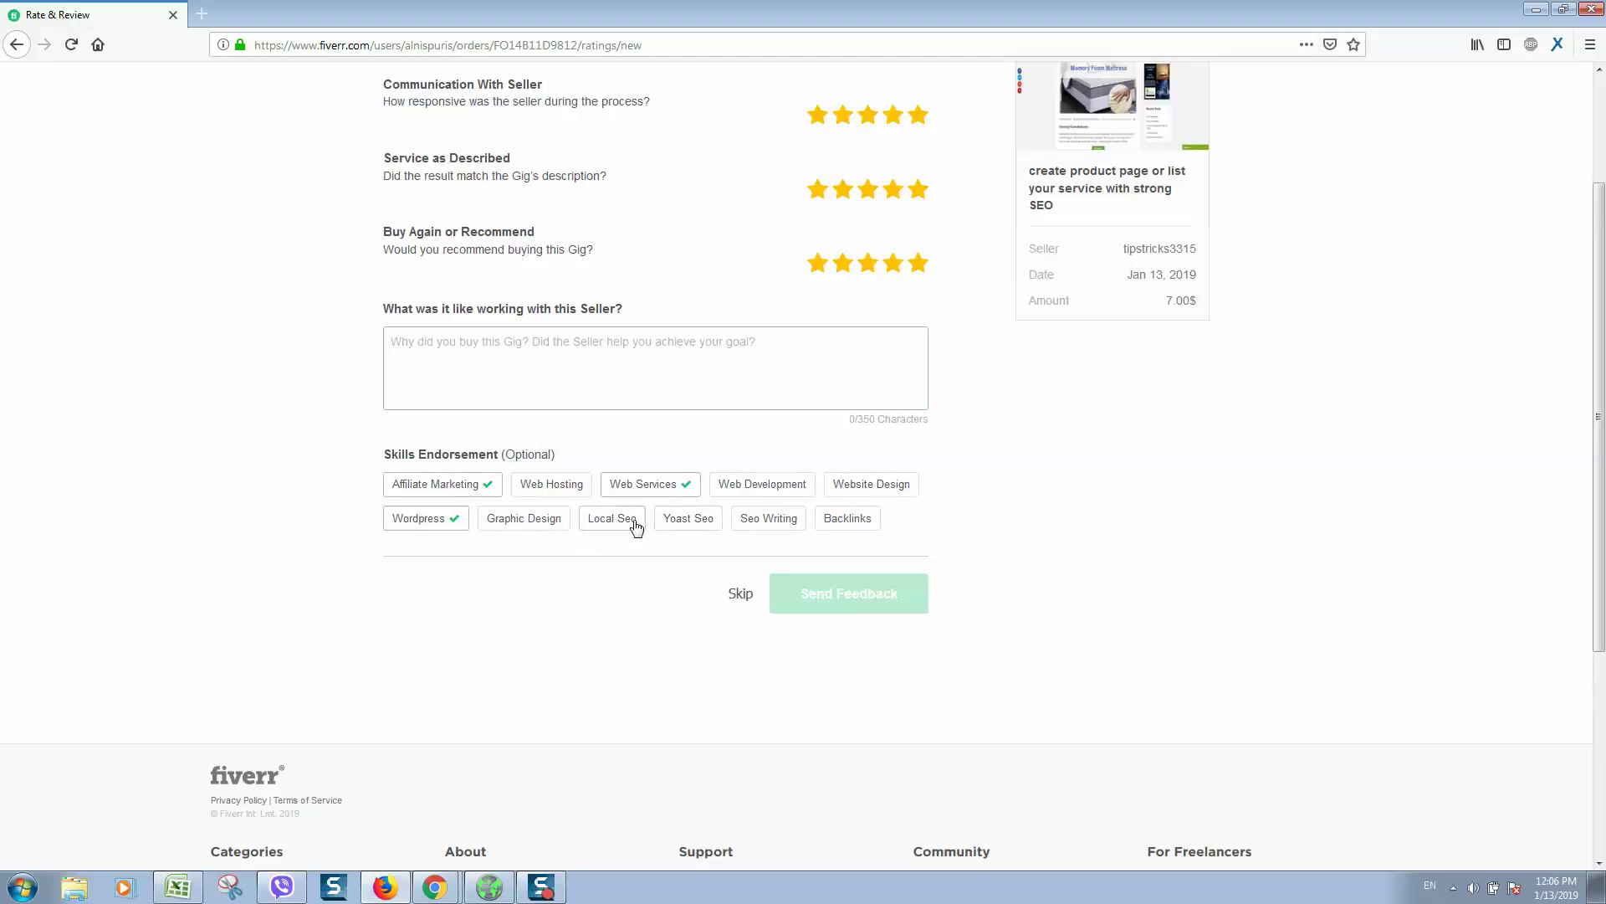
left_click(633, 520)
left_click(710, 519)
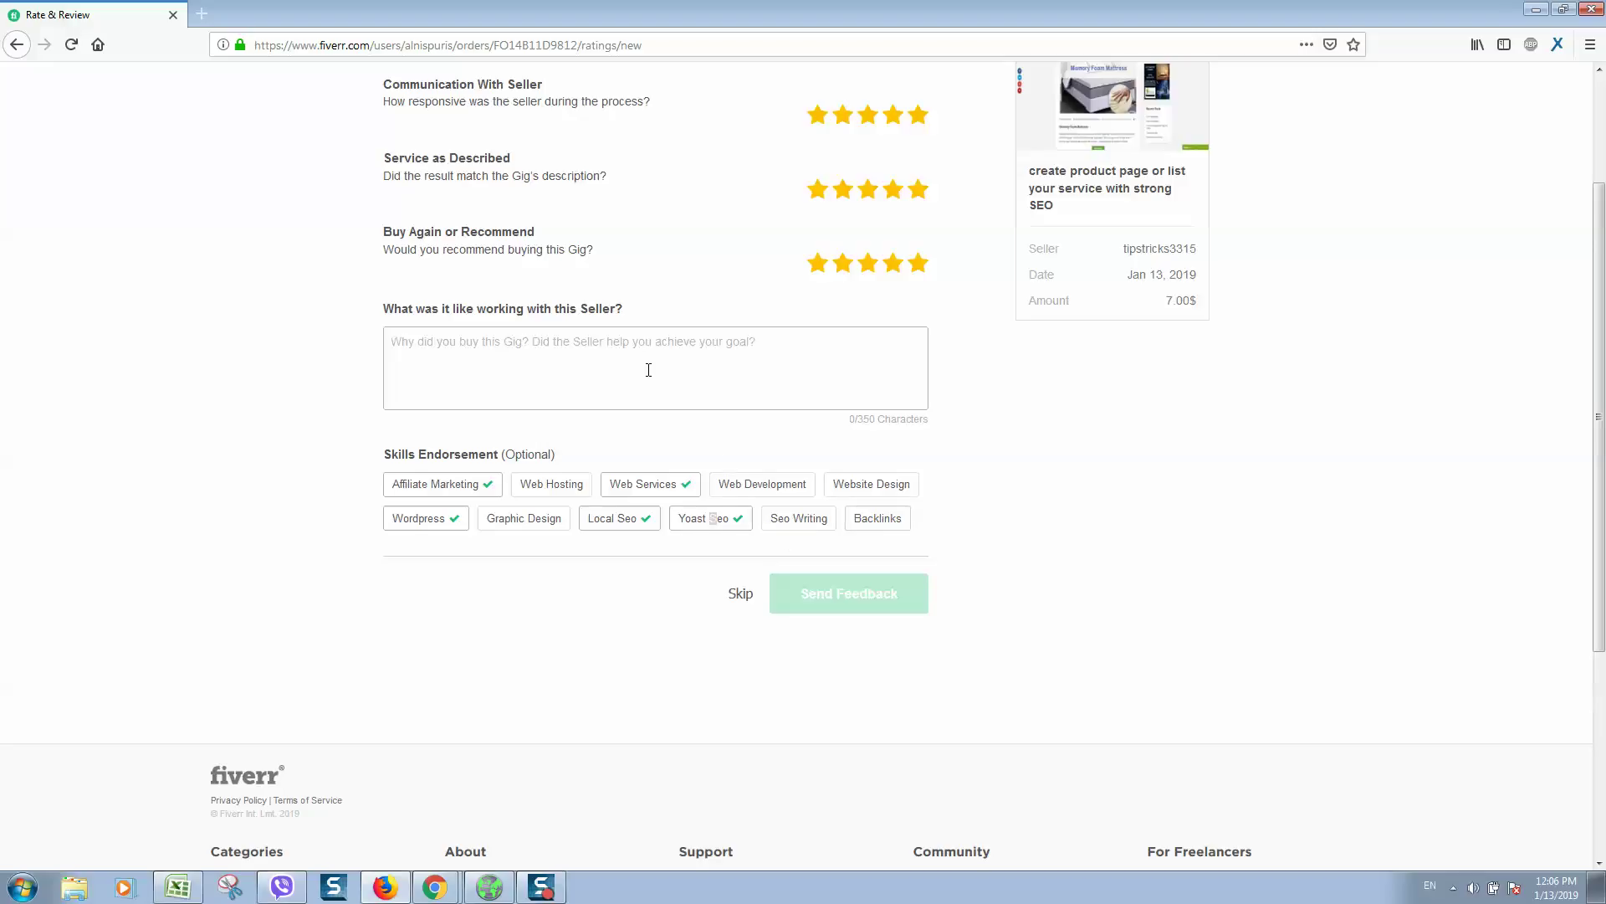
Write the review 'Super fast delivery and quality work.' correcting a mistyped letter.
left_click(578, 362)
type("sg")
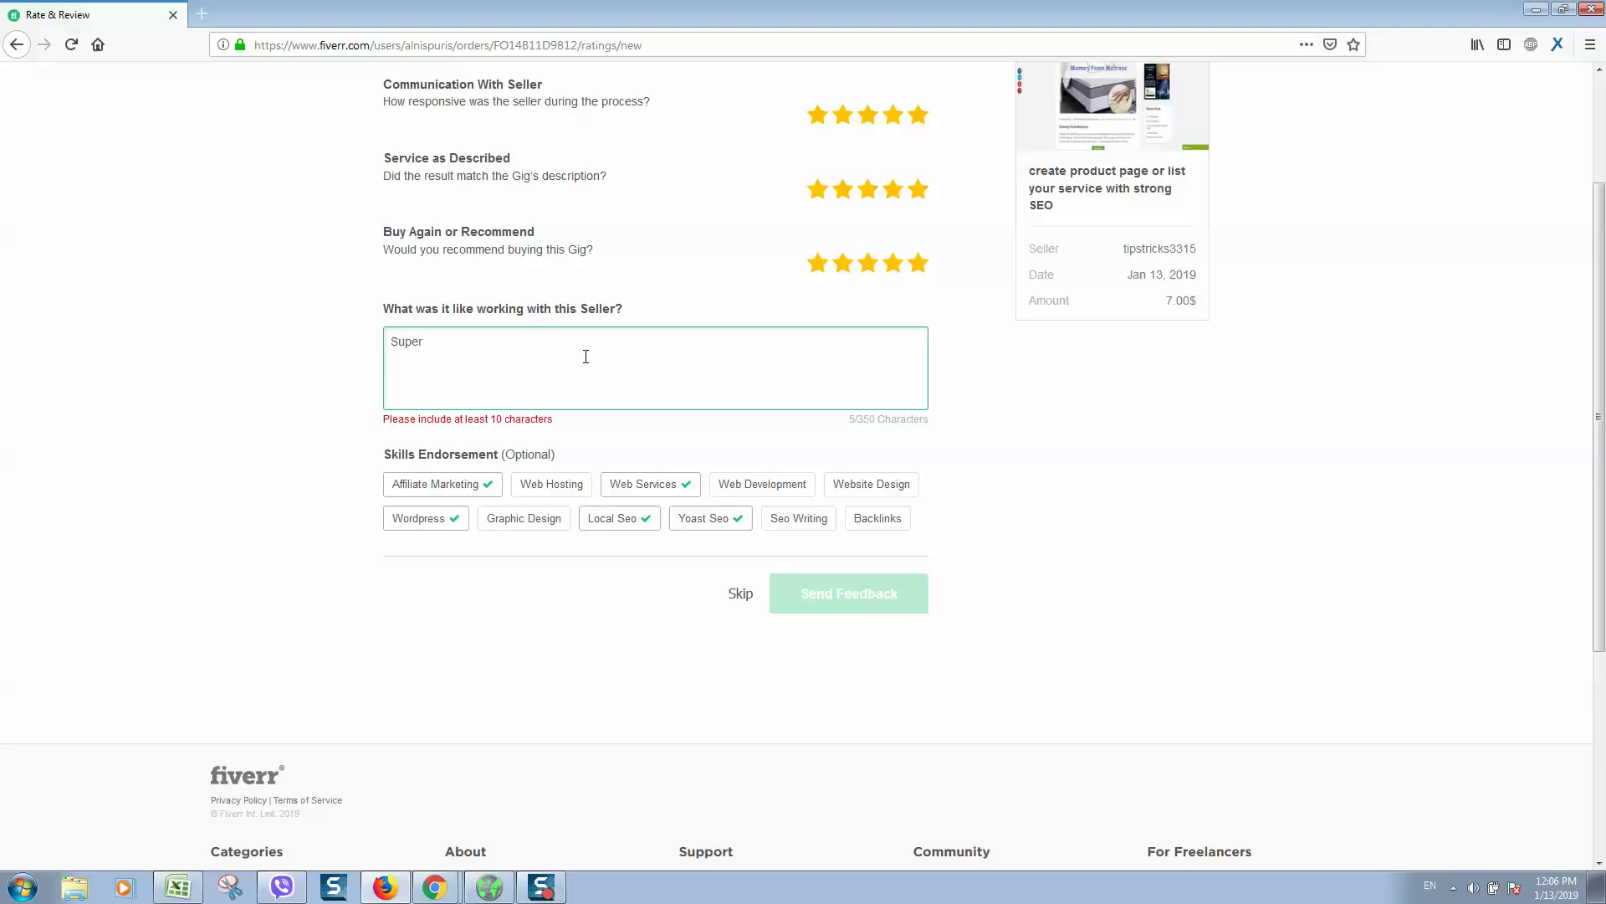
key("BackSpace")
key("BackSpace")
key("BackSpace")
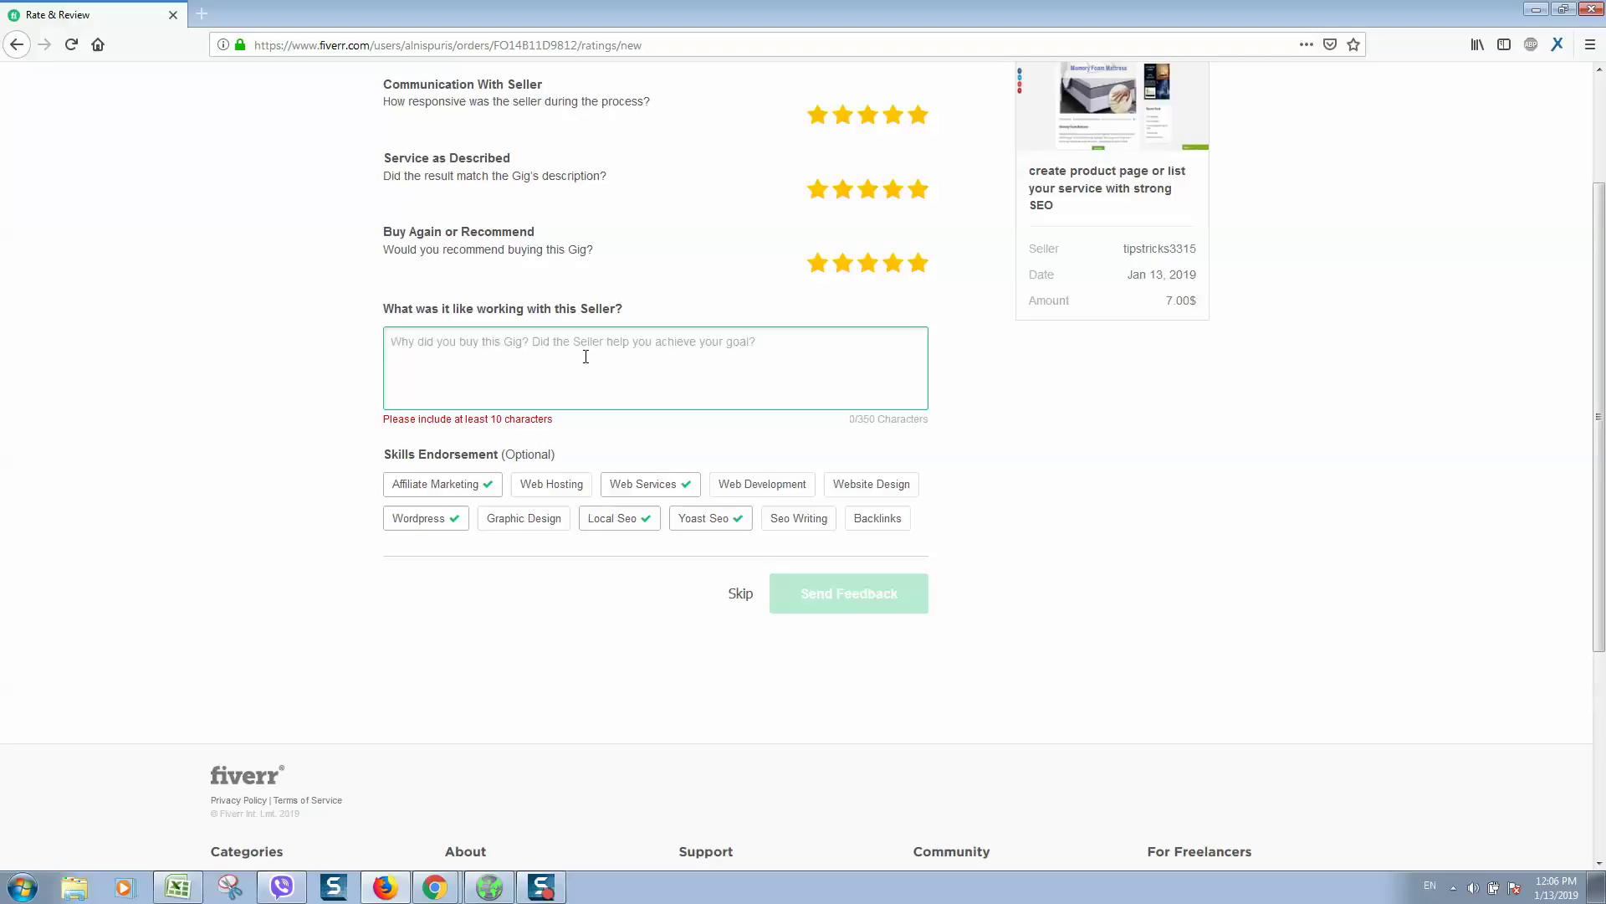
type("S")
key("BackSpace")
type("Sup")
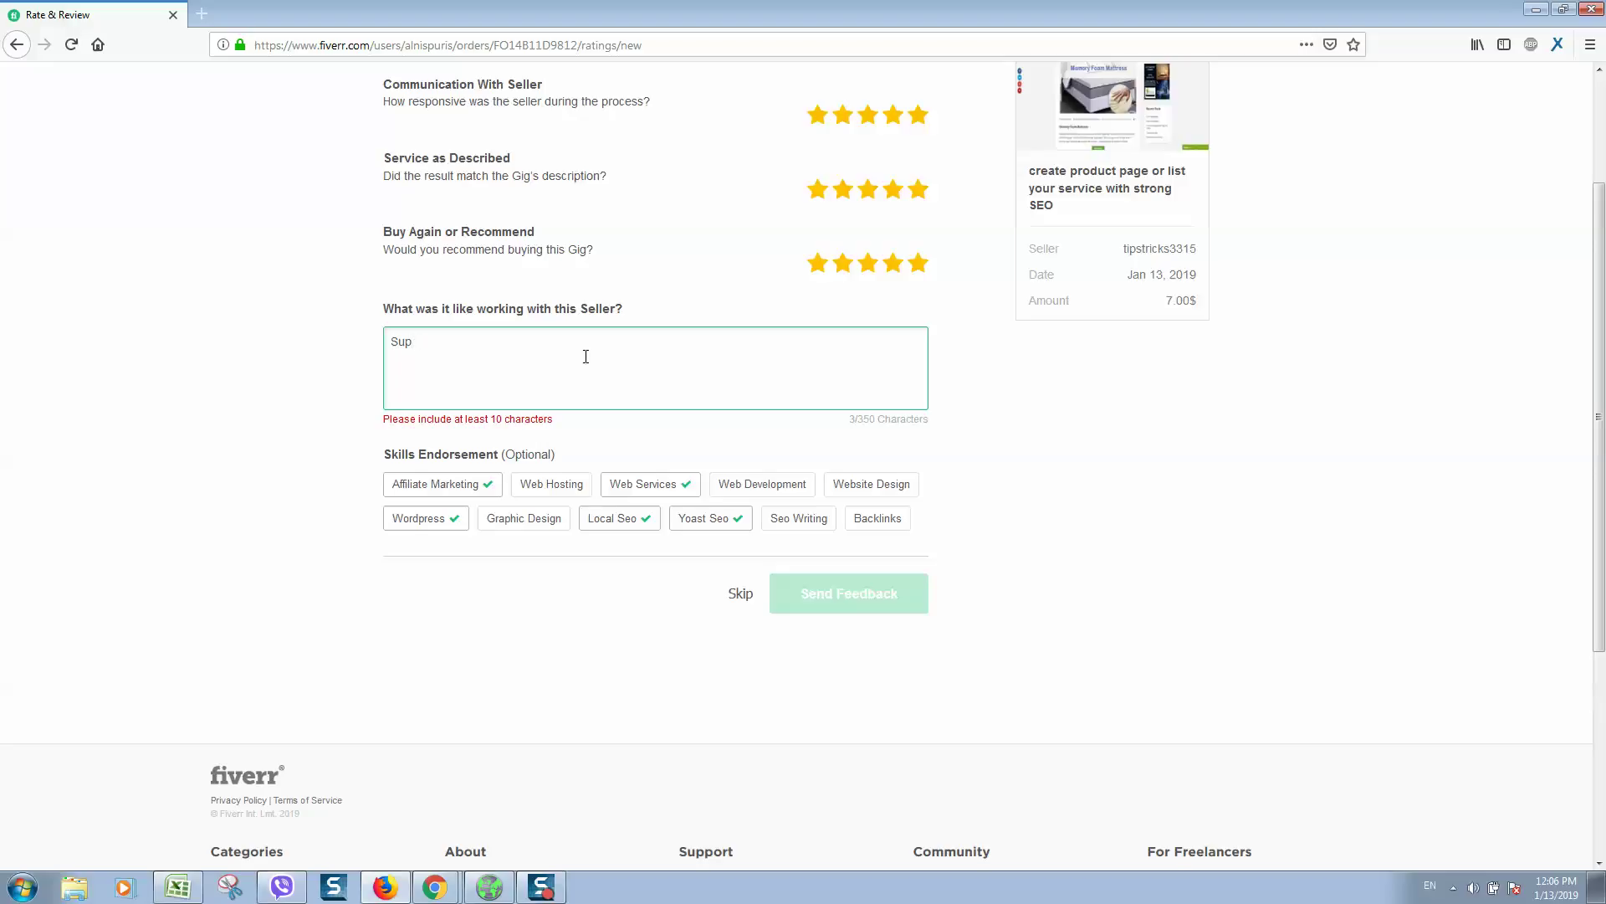
type("er fast delivery and quality work")
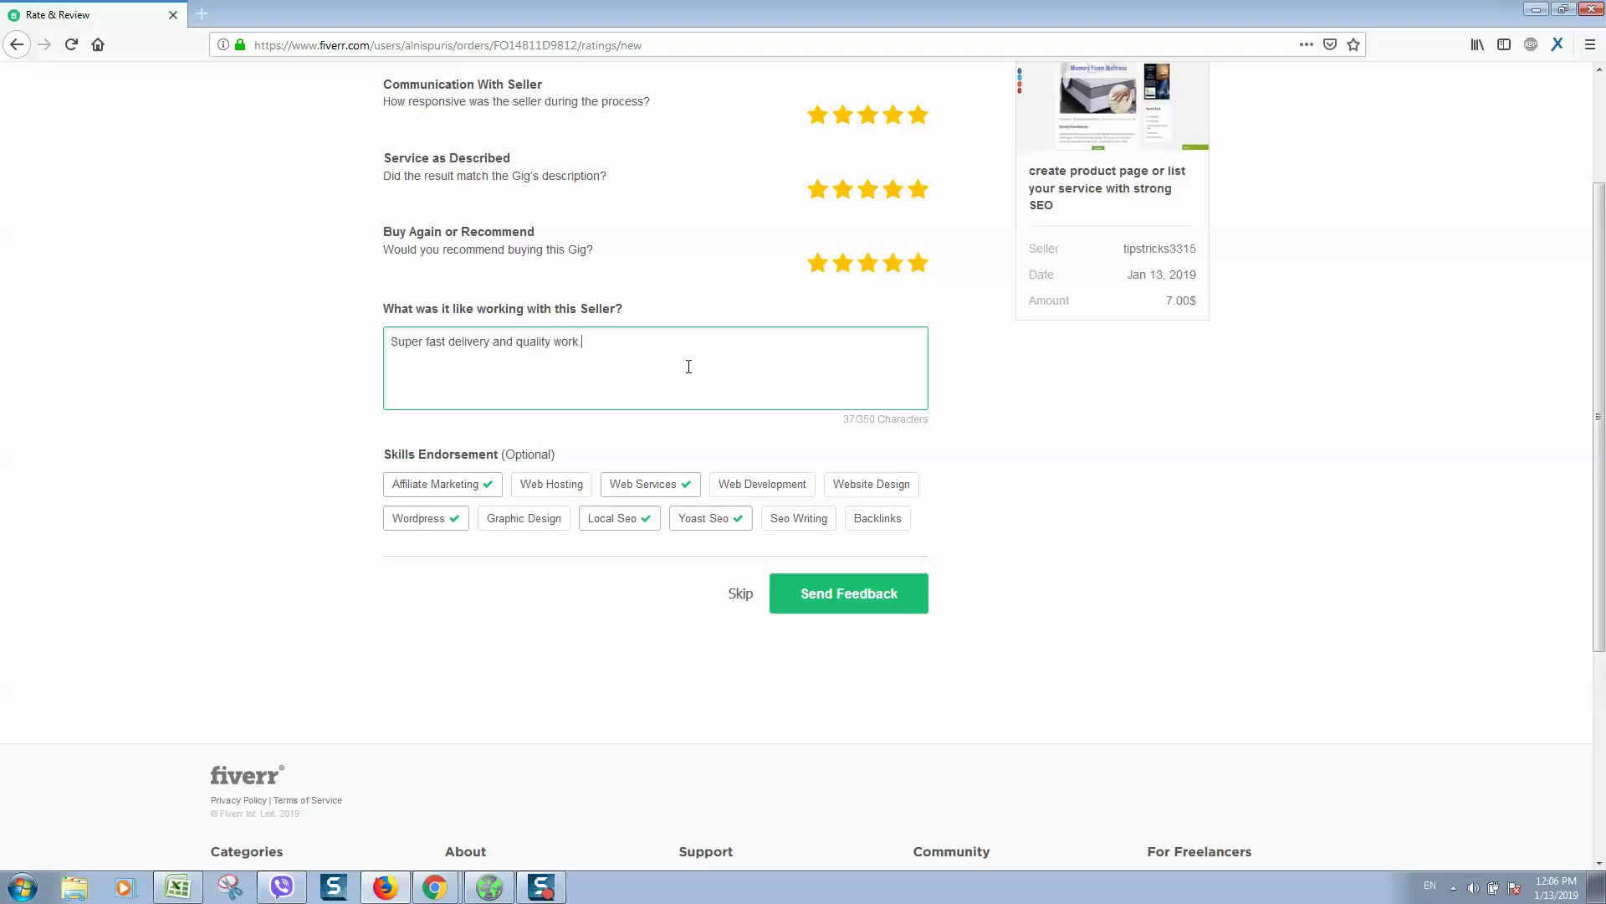
left_click(1041, 423)
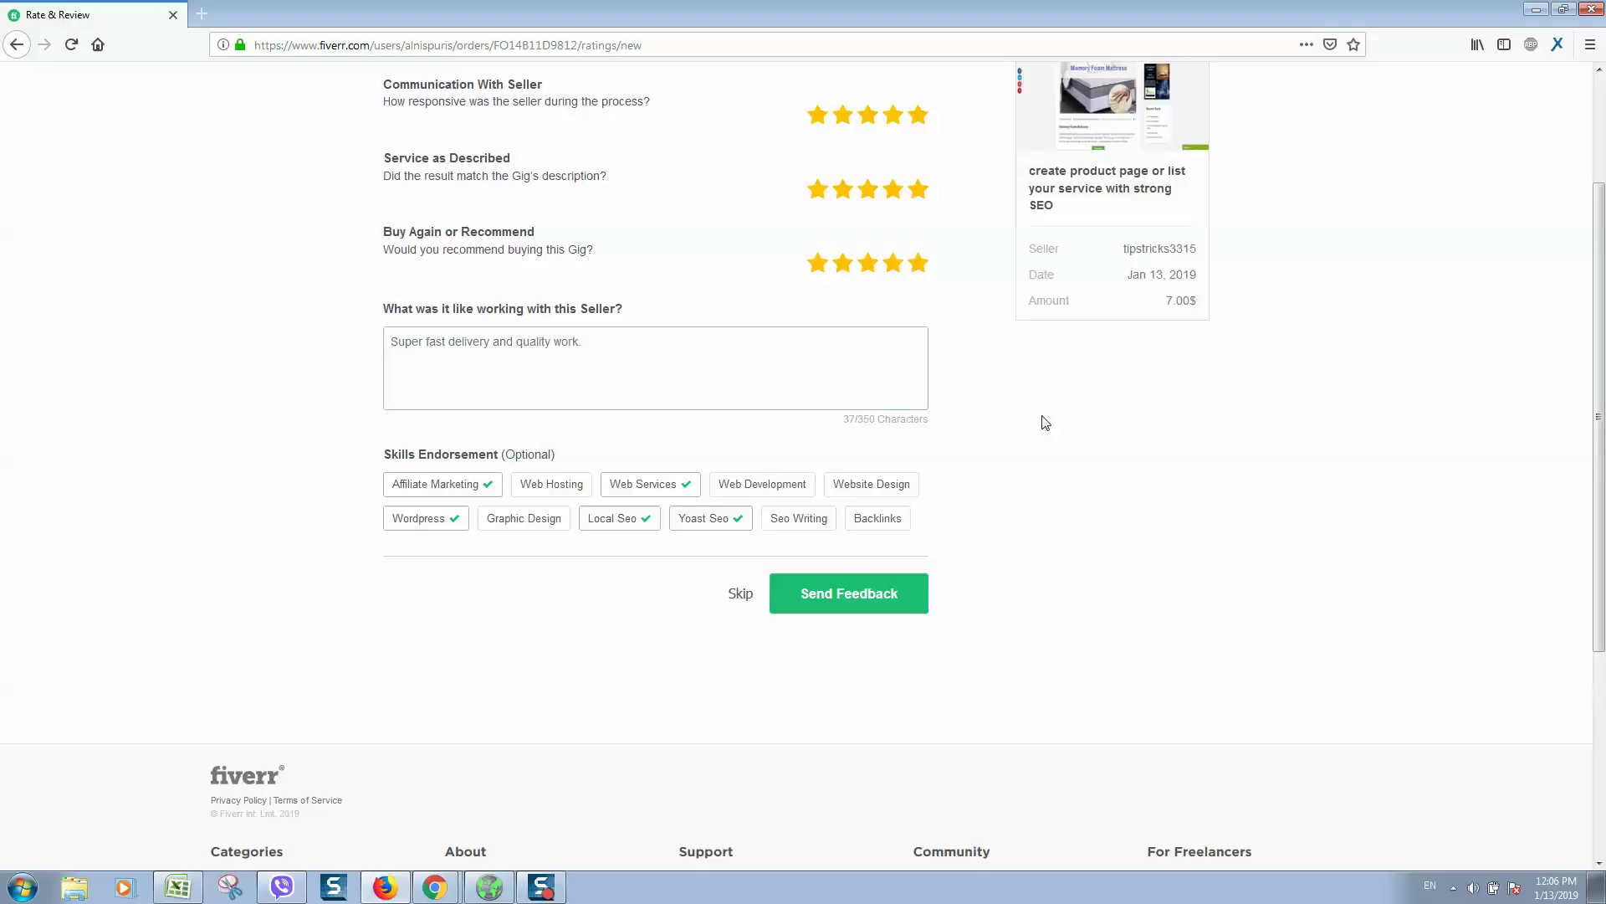
Send the public feedback, then decline tipping the seller after abandoning a custom tip.
left_click(843, 601)
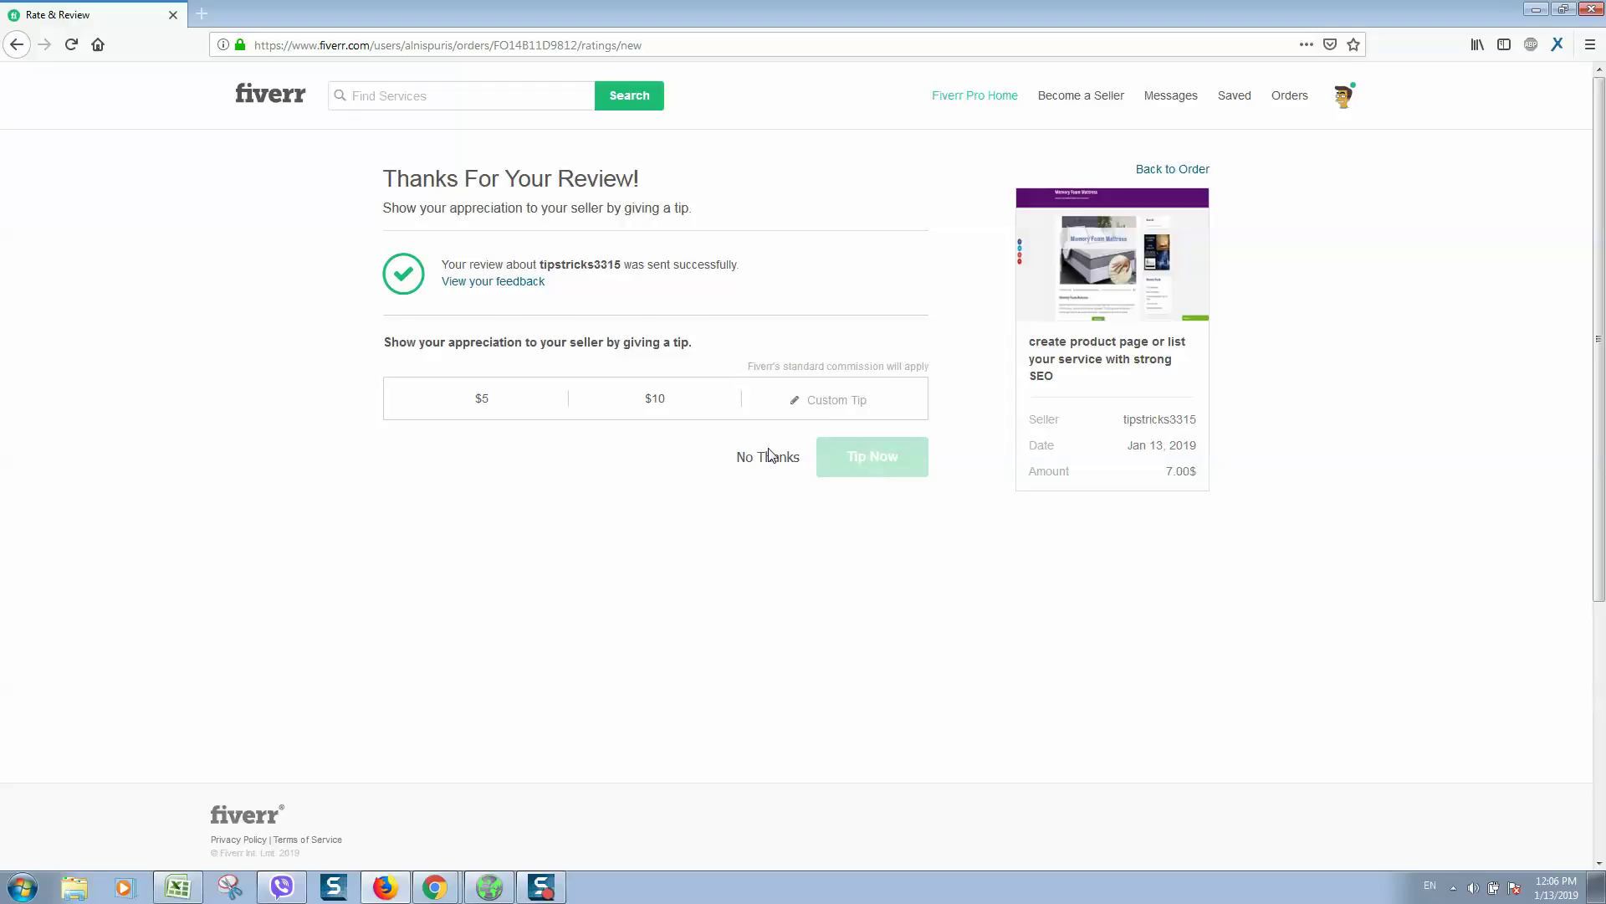
left_click(810, 402)
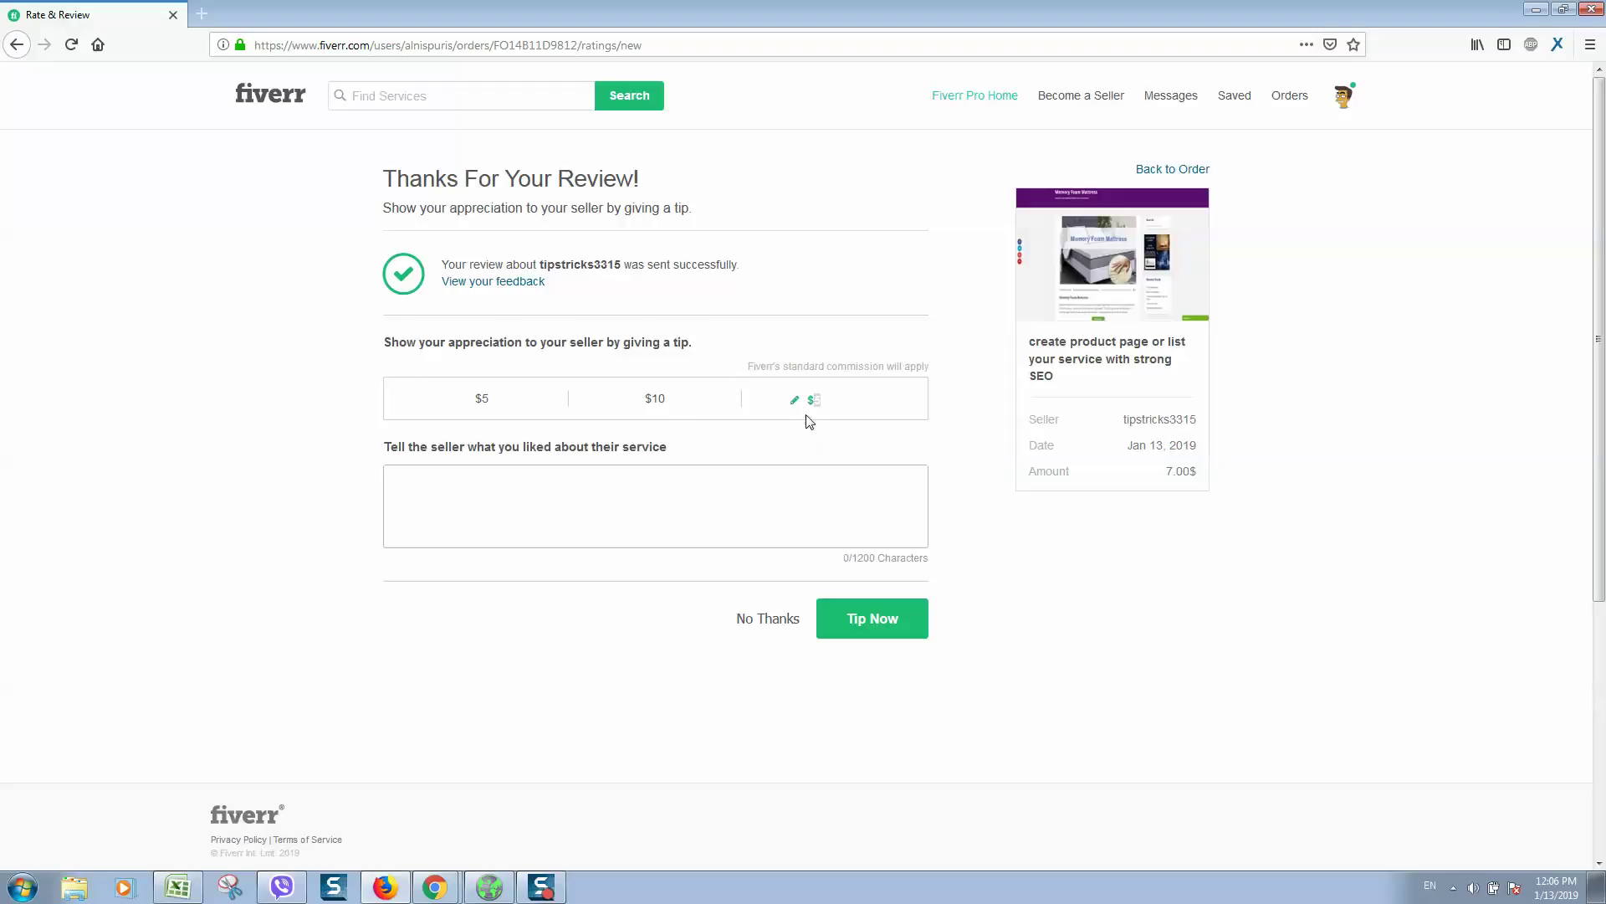
left_click(557, 383)
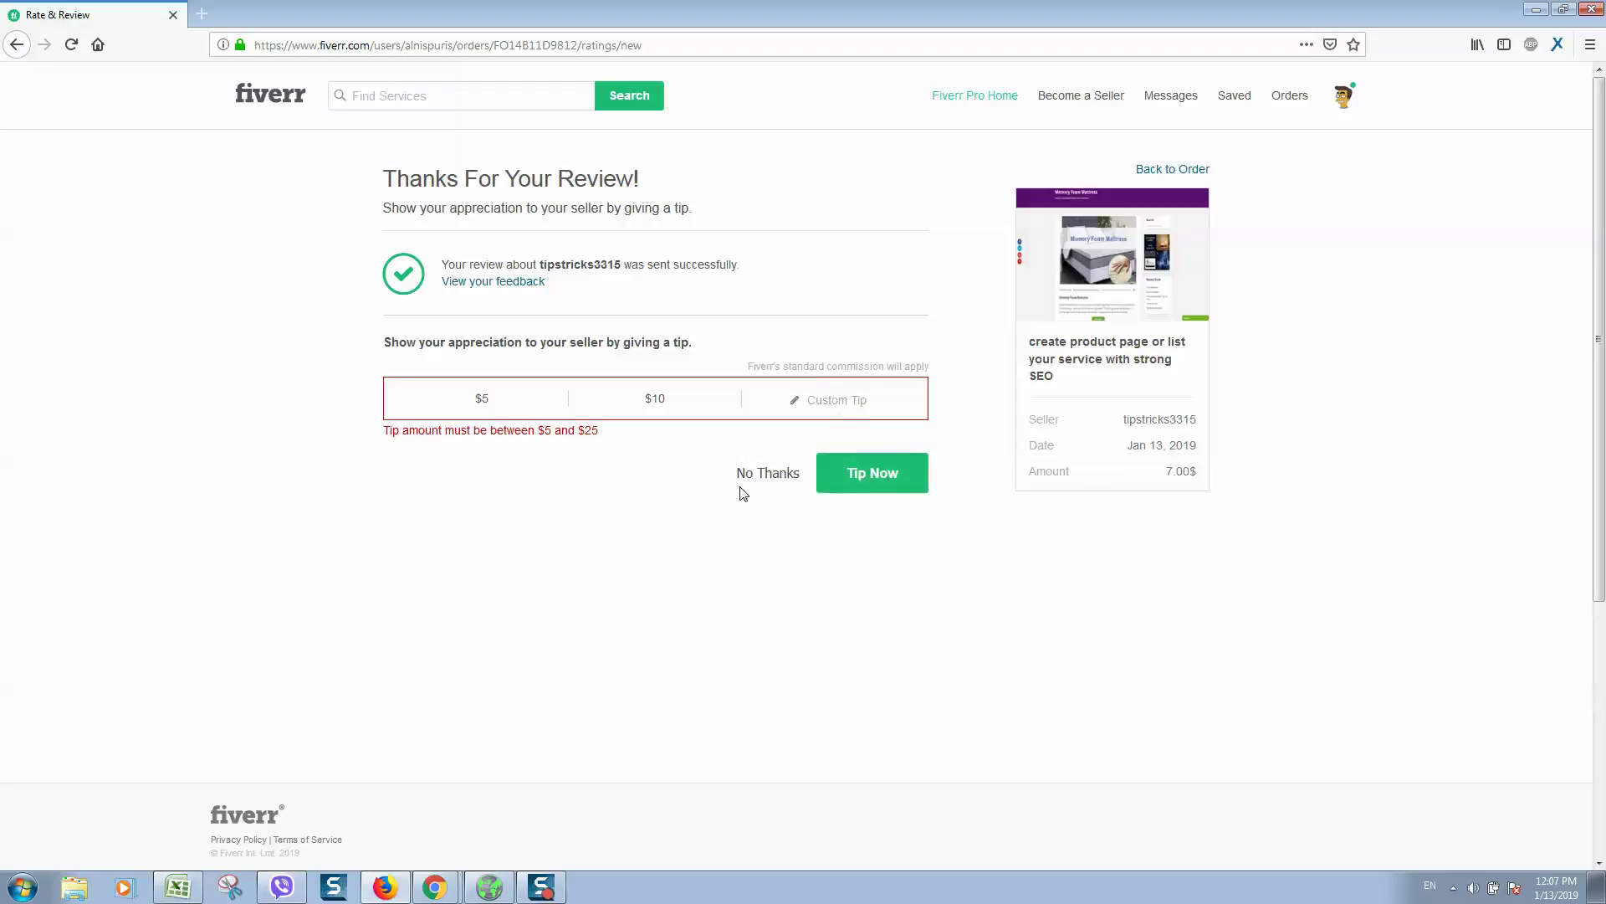
left_click(764, 472)
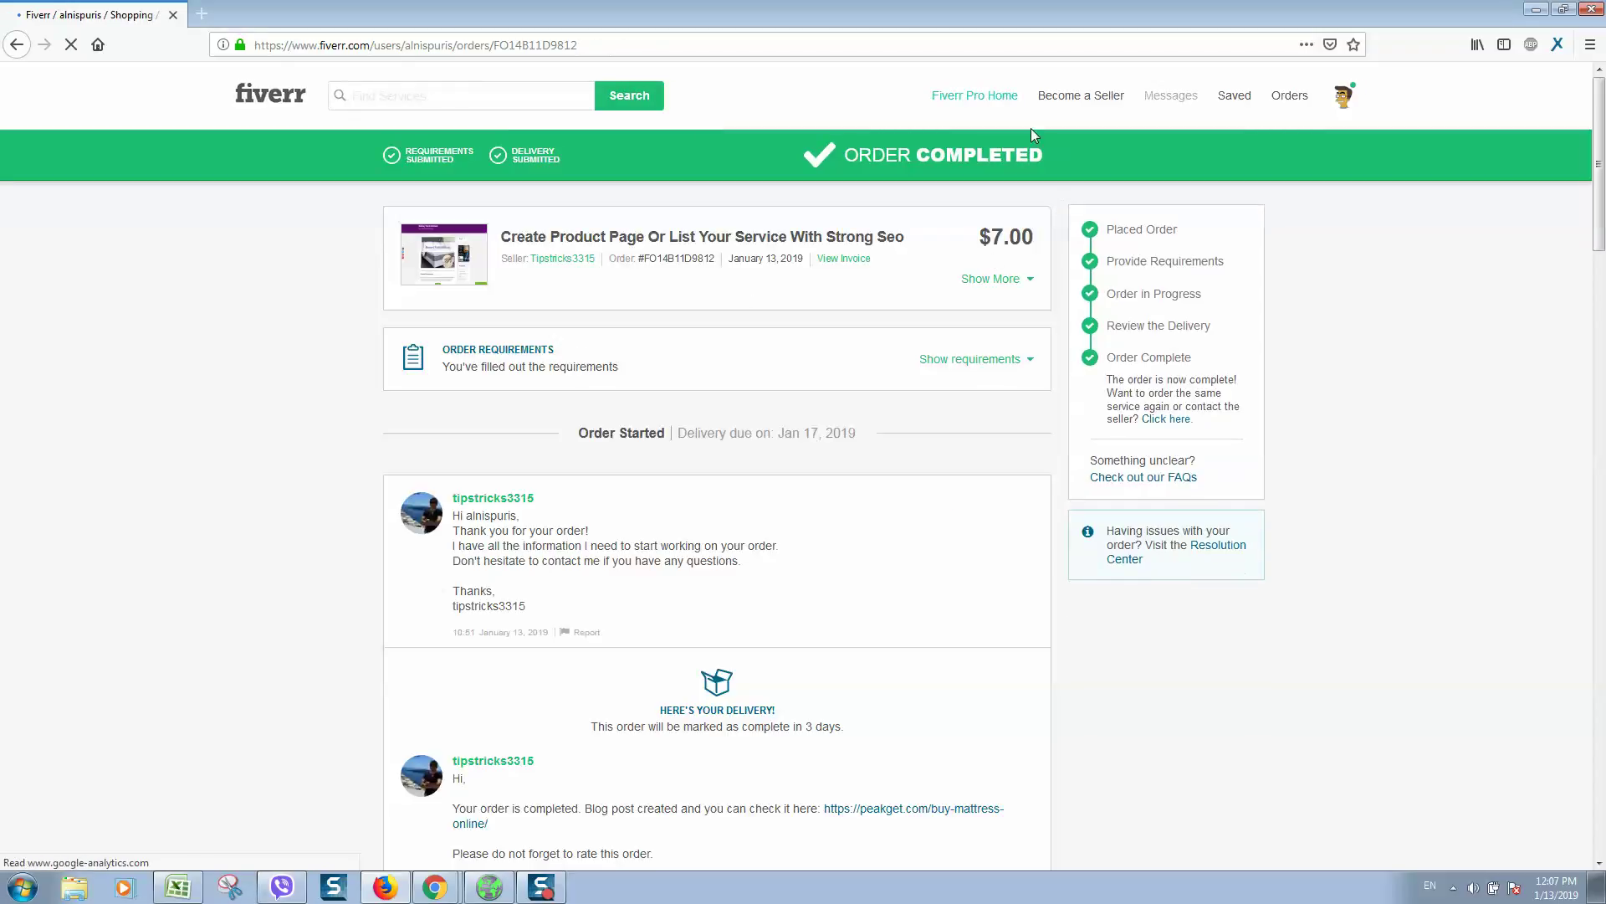
scroll(803, 156, "down", 3)
scroll(879, 189, "down", 10)
scroll(896, 189, "down", 2)
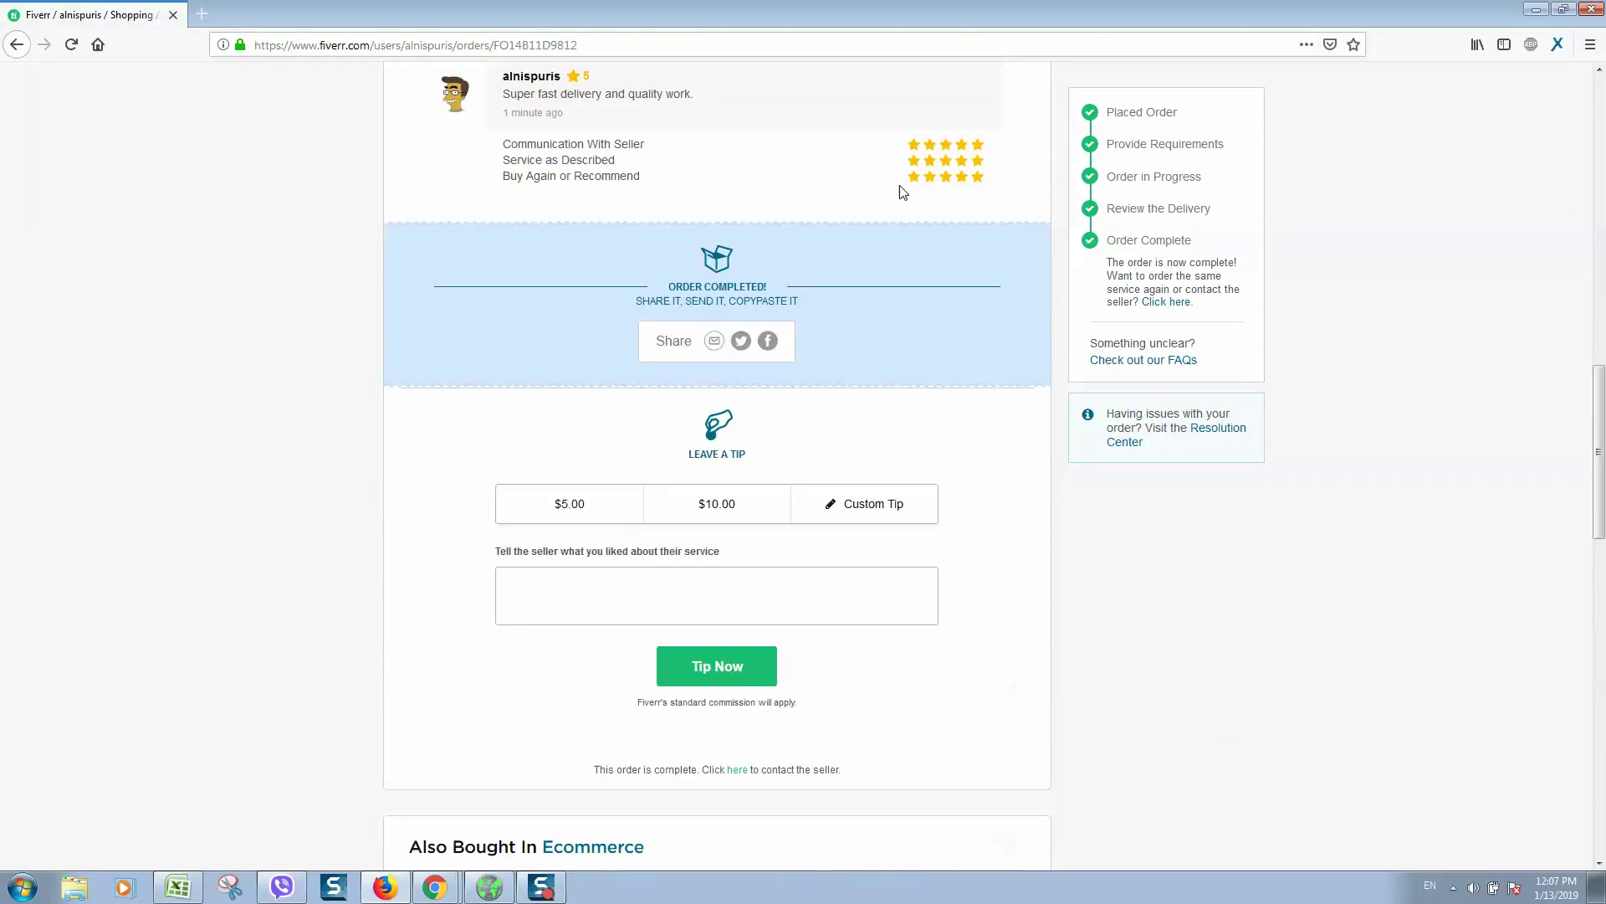
scroll(892, 196, "up", 2)
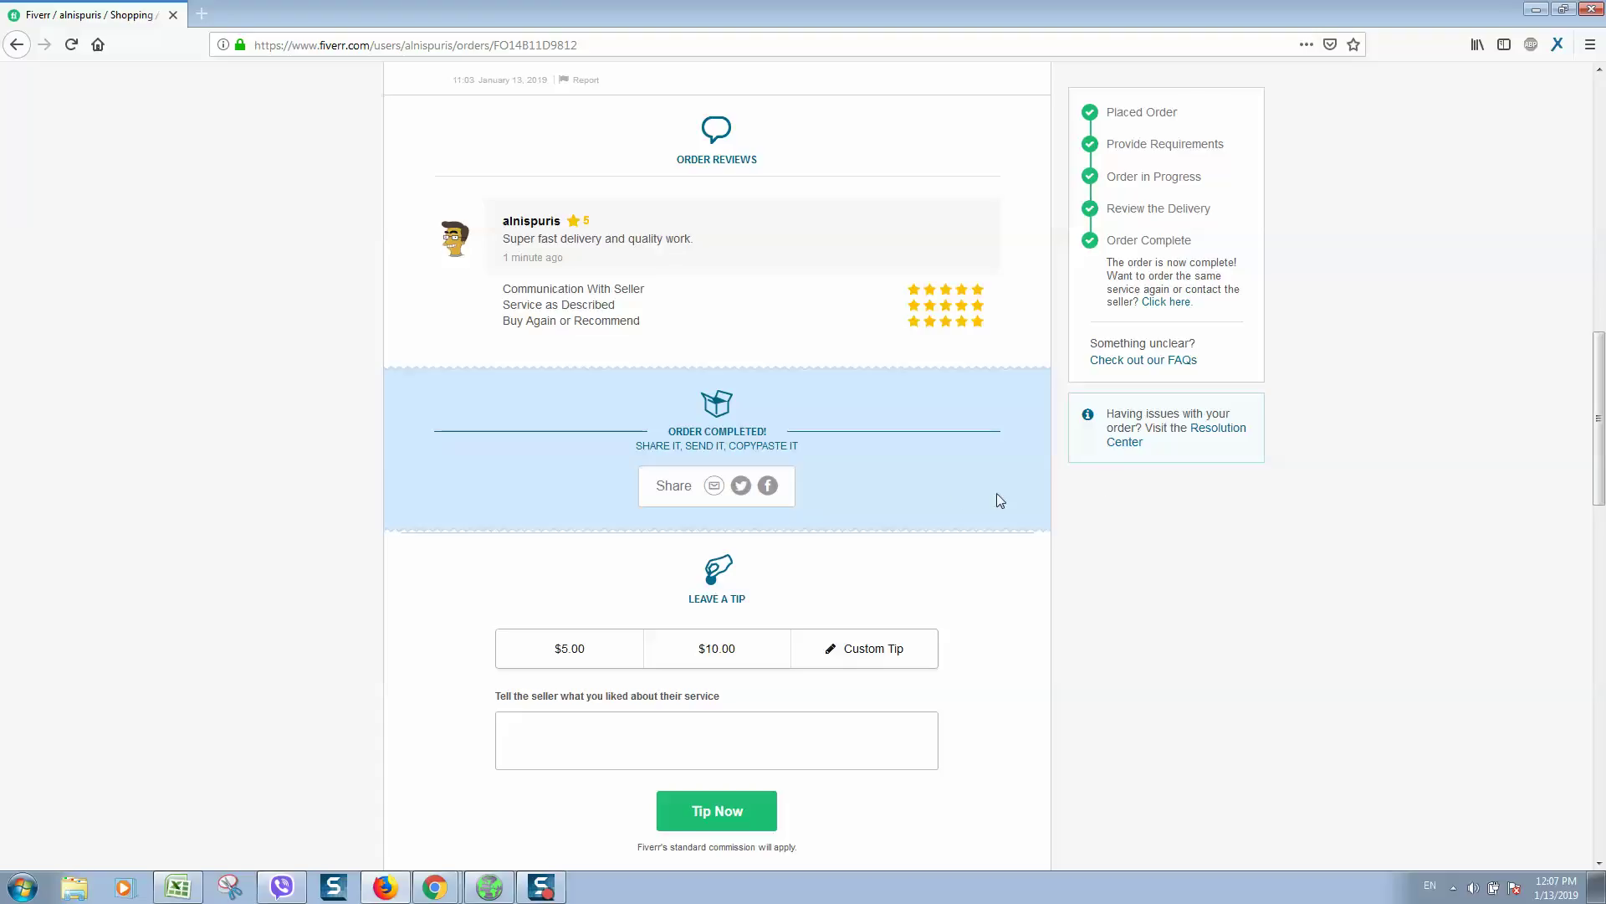